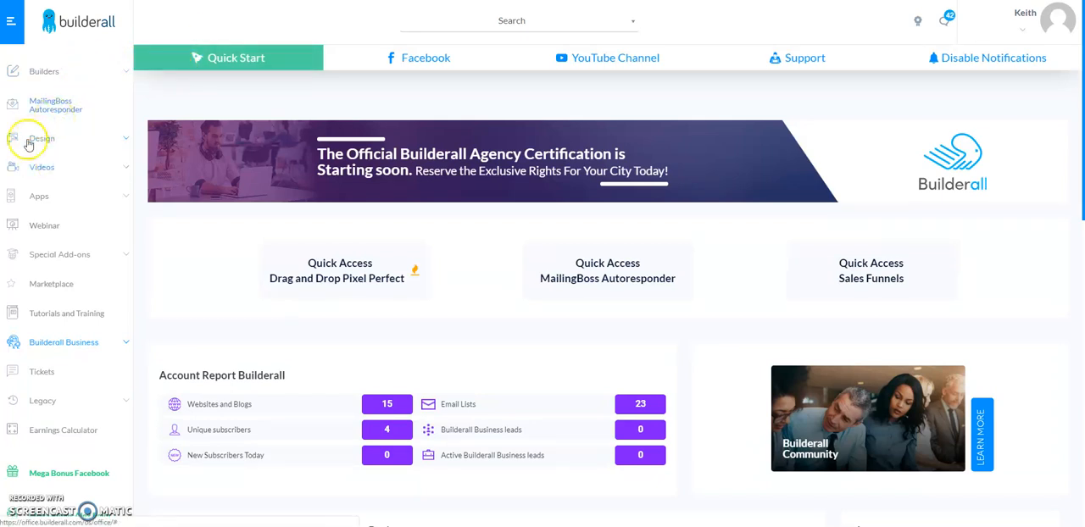
Open the Imac - Chroma Key mockup in Design Studio.
{"action": "left_click", "coordinate": [123, 137]}
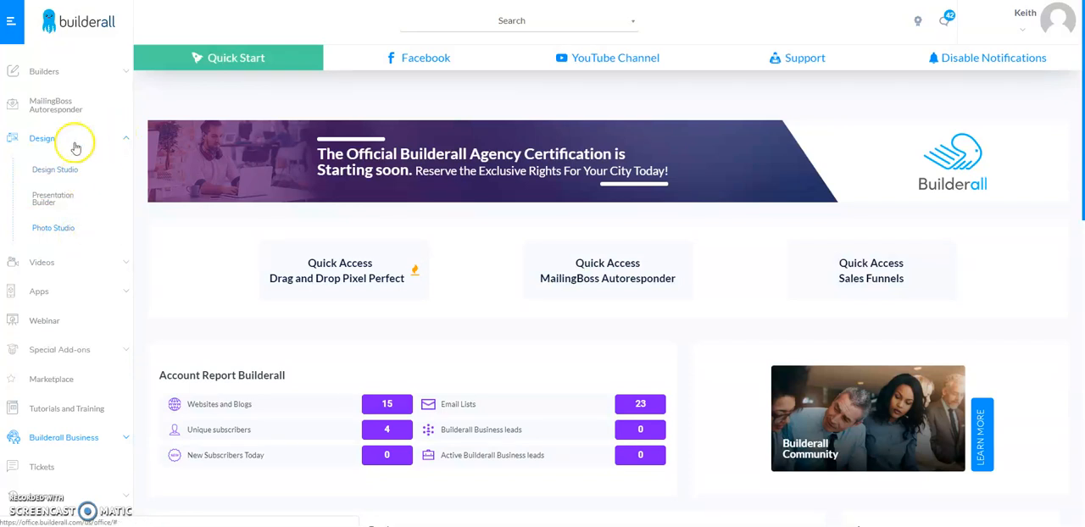
{"action": "left_click", "coordinate": [63, 169]}
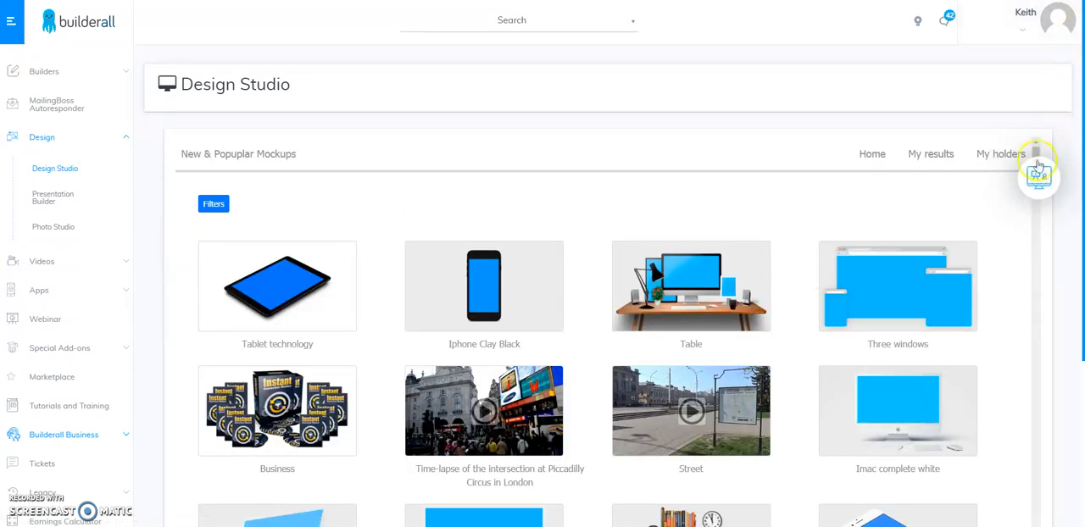
{"action": "left_click_drag", "start_coordinate": [1034, 158], "coordinate": [1042, 187]}
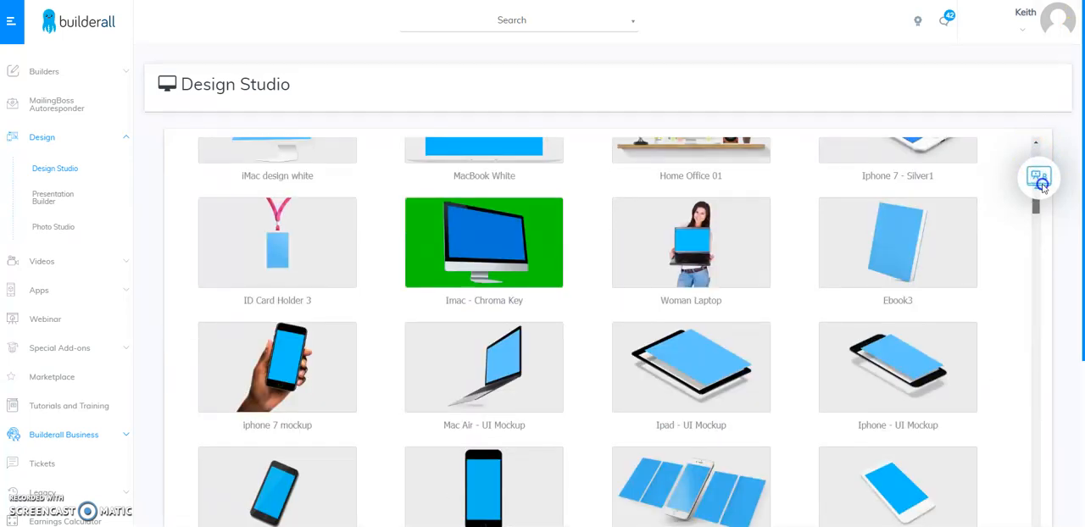
{"action": "left_click", "coordinate": [479, 235]}
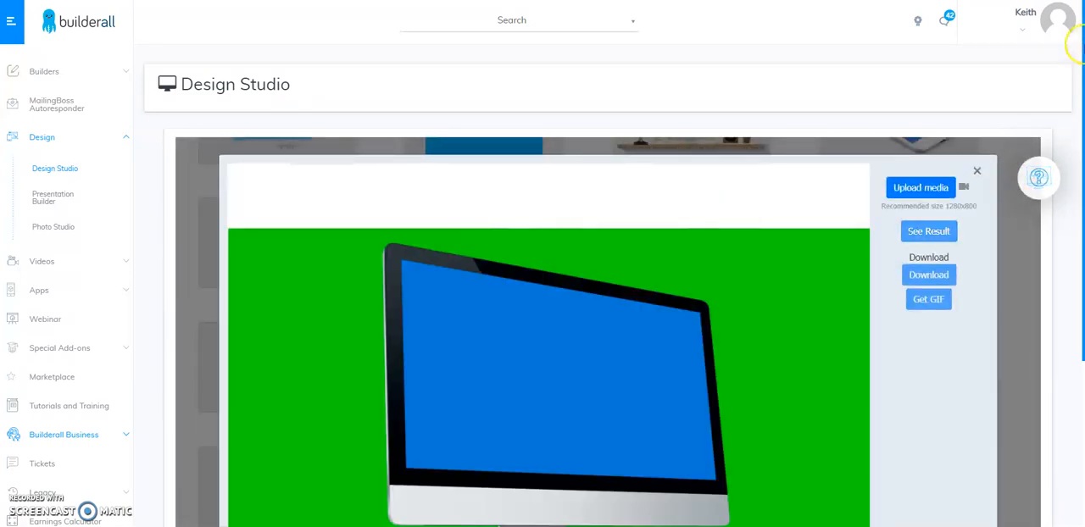
Upload the builderallhomepage image from Downloads as the mockup's screen media.
{"action": "left_click_drag", "start_coordinate": [1077, 84], "coordinate": [1082, 200]}
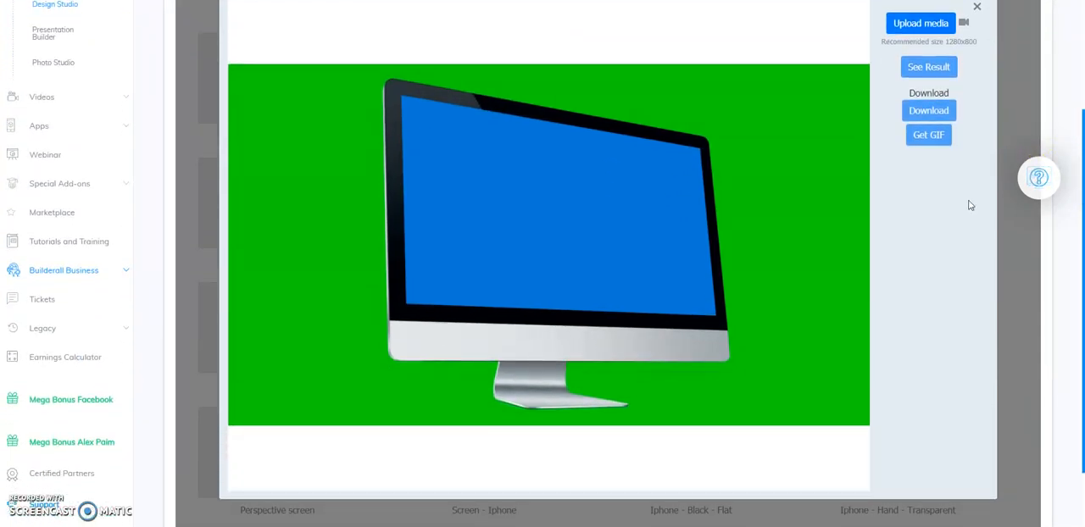
{"action": "left_click", "coordinate": [944, 23]}
{"action": "left_click", "coordinate": [937, 30]}
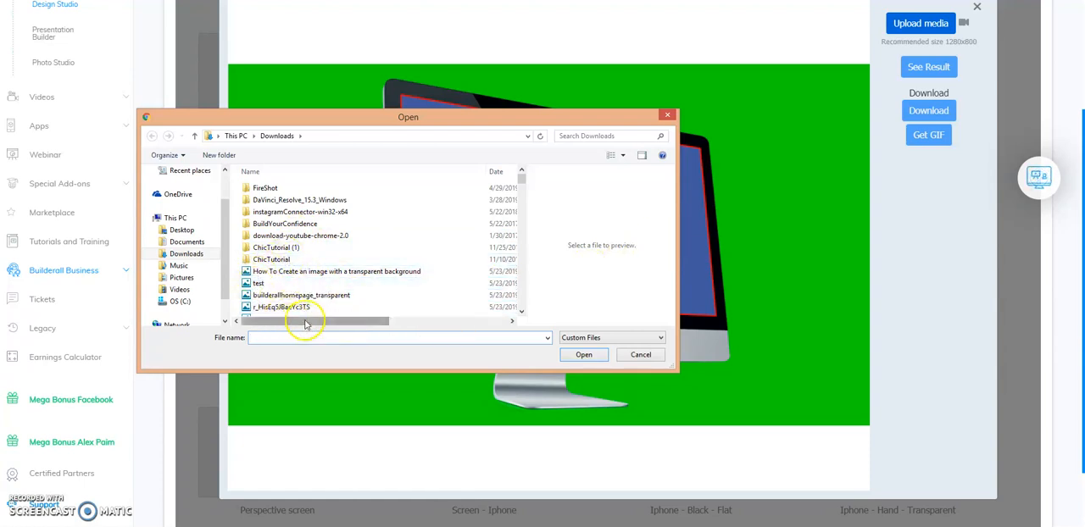
{"action": "left_click_drag", "start_coordinate": [522, 182], "coordinate": [523, 185]}
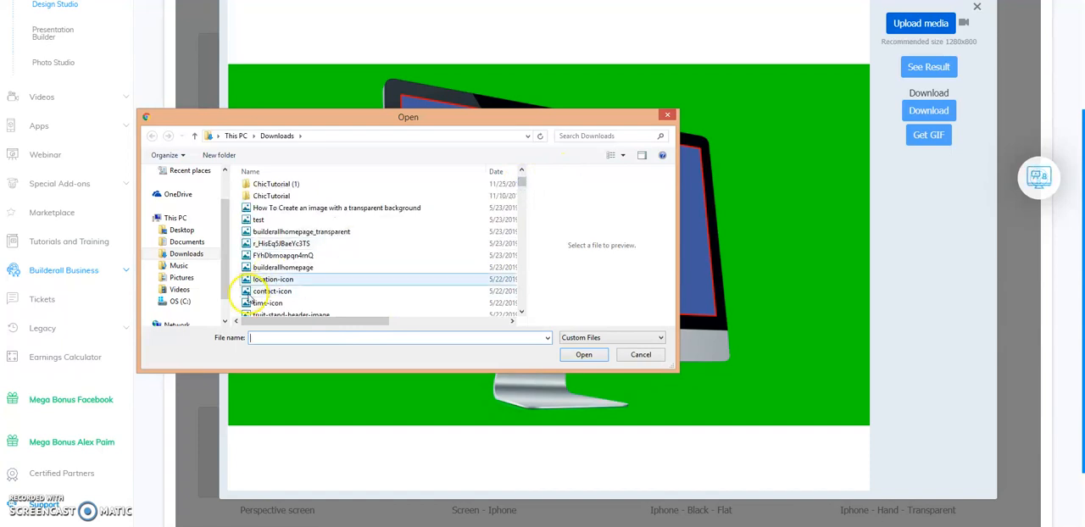
{"action": "left_click", "coordinate": [259, 267]}
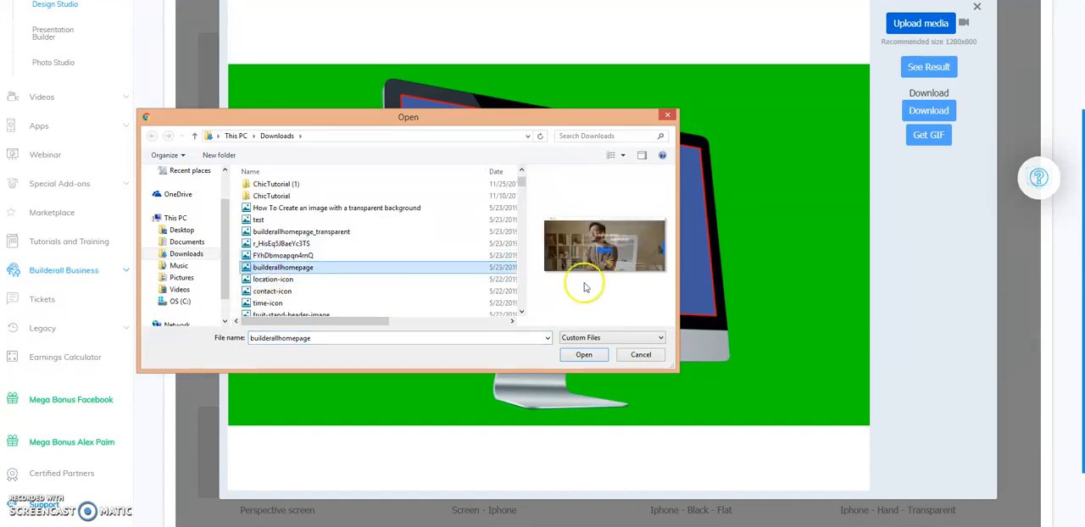
{"action": "left_click", "coordinate": [586, 354]}
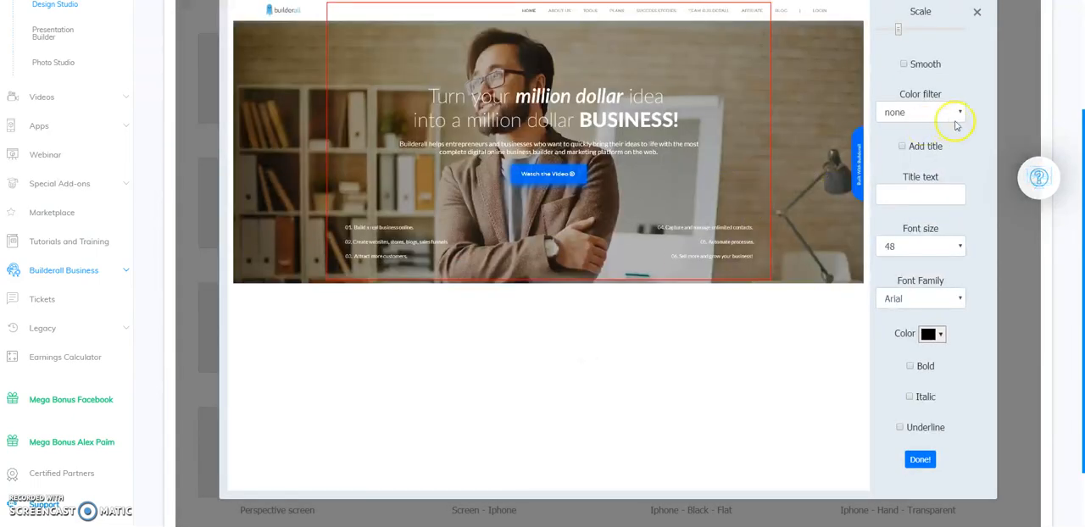
Shift the homepage image slightly within the crop frame and apply it to the mockup.
{"action": "scroll", "coordinate": [1079, 125], "scroll_direction": "up", "scroll_amount": 1}
{"action": "left_click_drag", "start_coordinate": [1082, 106], "coordinate": [1079, 78]}
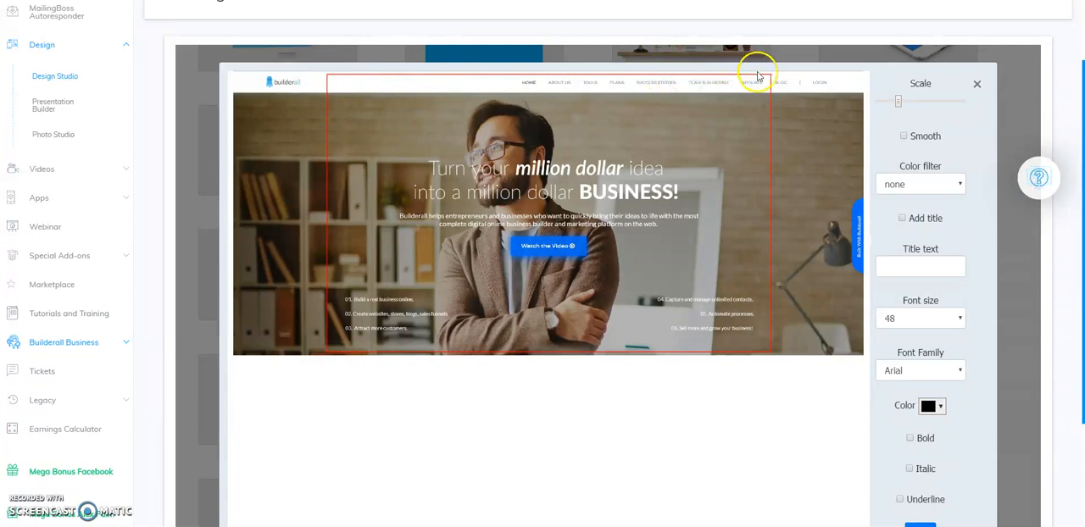
{"action": "left_click_drag", "start_coordinate": [646, 126], "coordinate": [649, 128]}
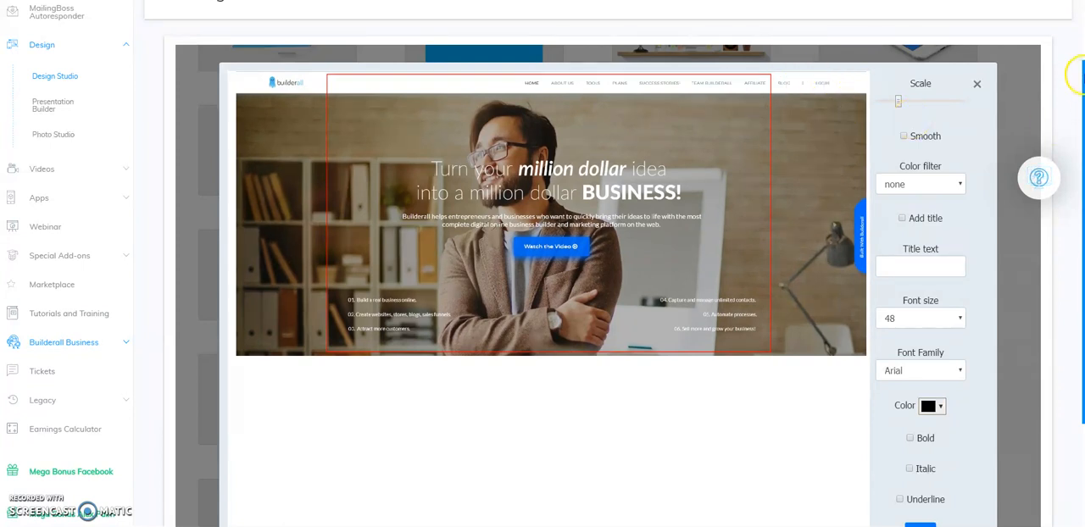
{"action": "mouse_move", "coordinate": [1080, 76]}
{"action": "left_mouse_down"}
{"action": "mouse_move", "coordinate": [1081, 173]}
{"action": "mouse_move", "coordinate": [1076, 83]}
{"action": "left_mouse_up"}
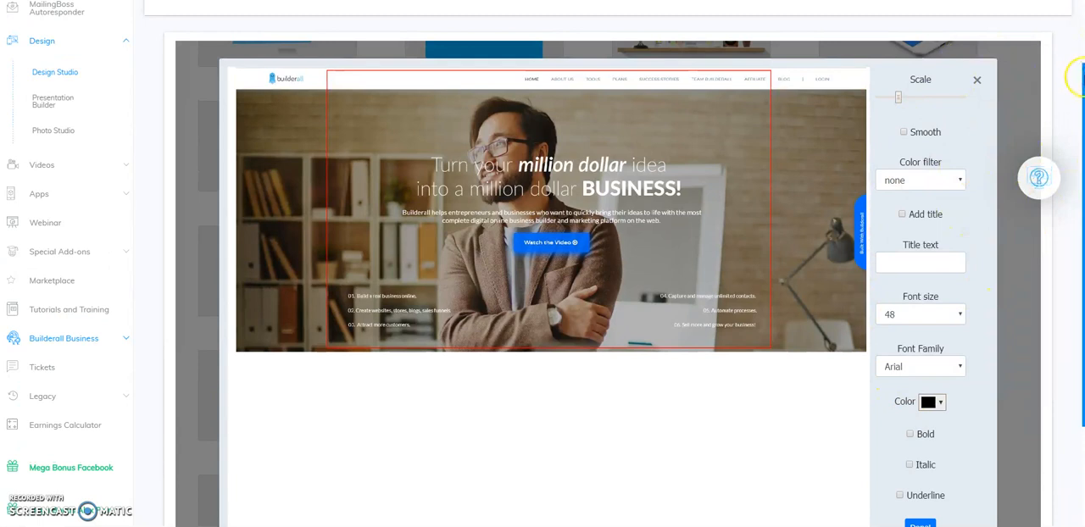
{"action": "left_click_drag", "start_coordinate": [1081, 77], "coordinate": [1080, 135]}
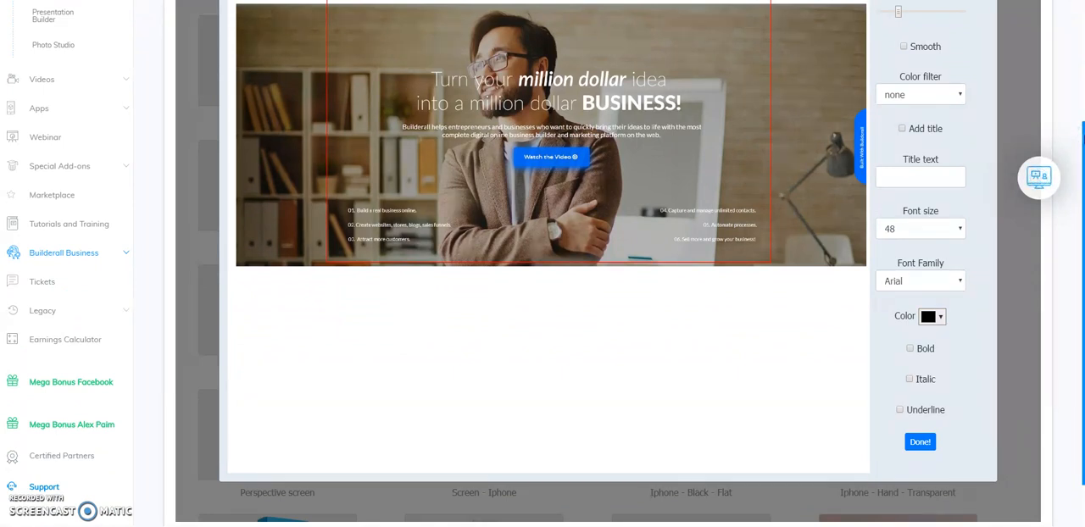
{"action": "left_click", "coordinate": [920, 442]}
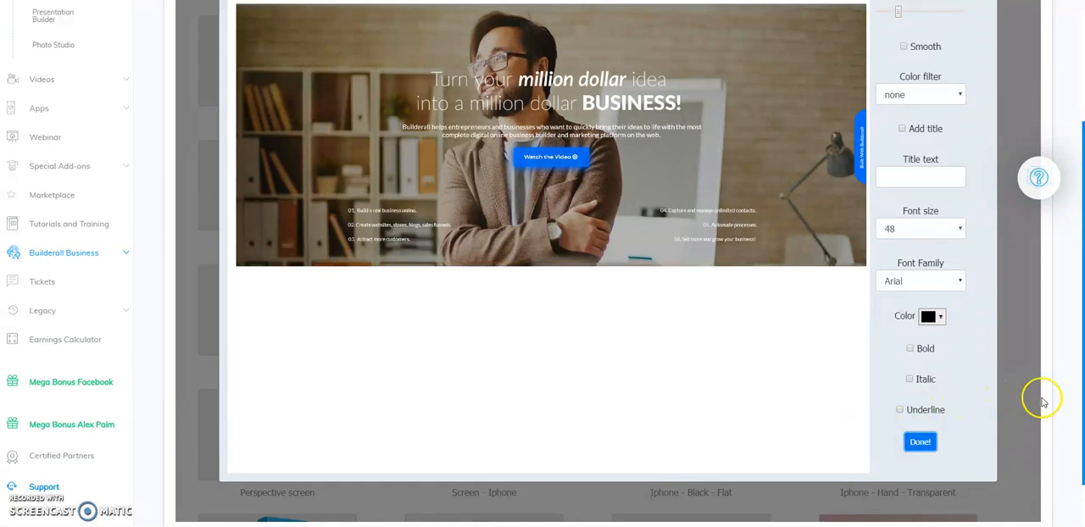
{"action": "left_click_drag", "start_coordinate": [1083, 237], "coordinate": [1078, 205]}
{"action": "left_click", "coordinate": [930, 365]}
{"action": "left_click", "coordinate": [918, 492]}
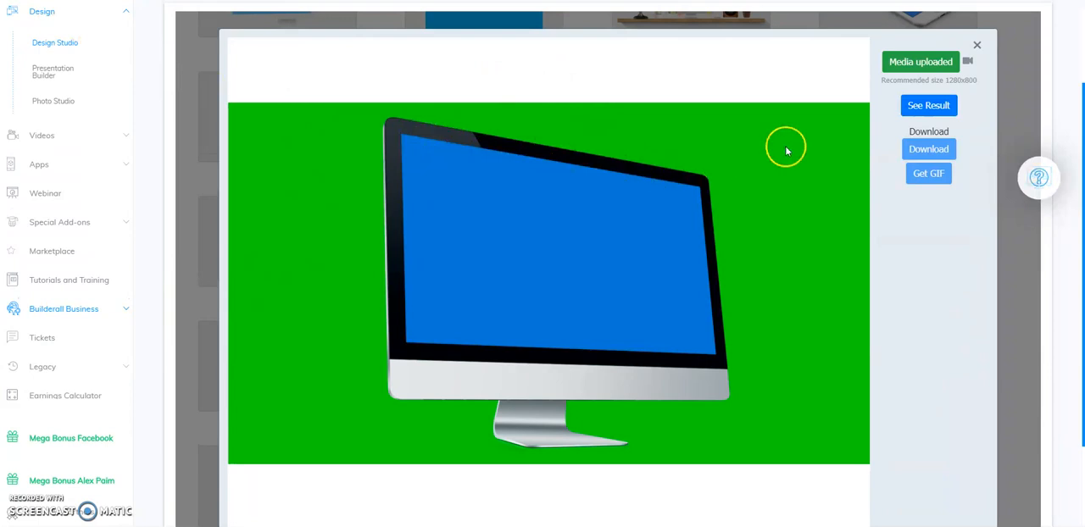
Generate the mockup result, download it at 2040x1130, and close the mockup.
{"action": "left_click", "coordinate": [925, 111]}
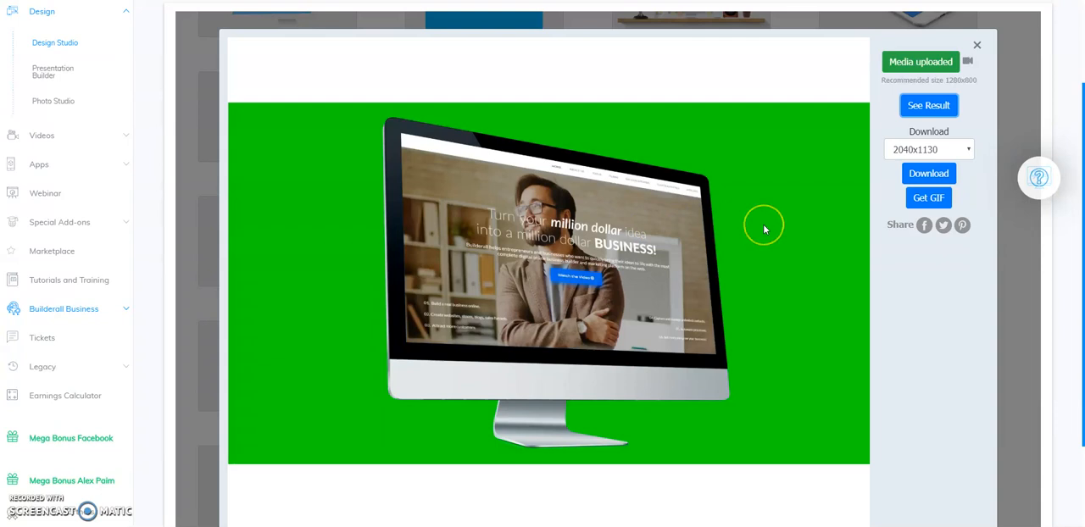
{"action": "left_click", "coordinate": [908, 150]}
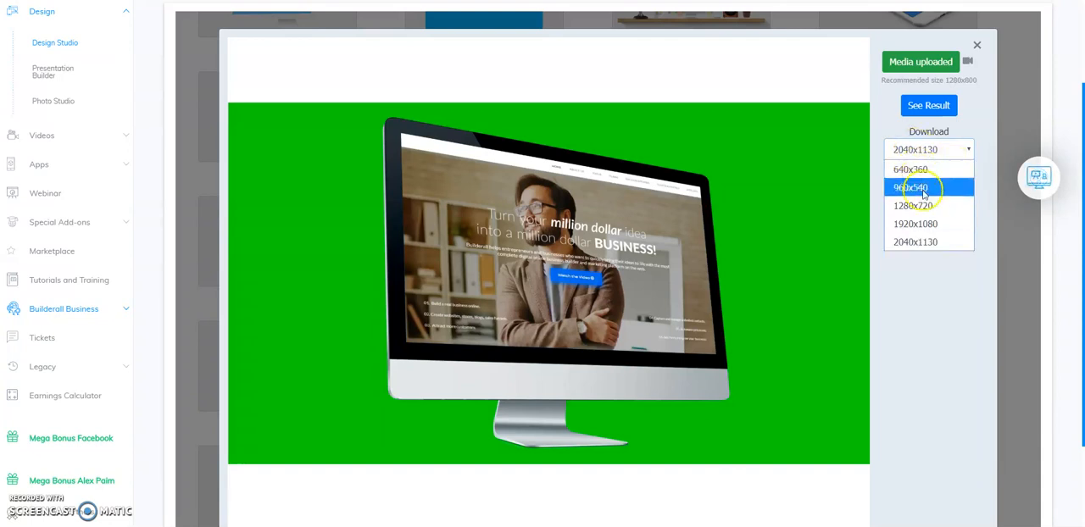
{"action": "left_click", "coordinate": [917, 242]}
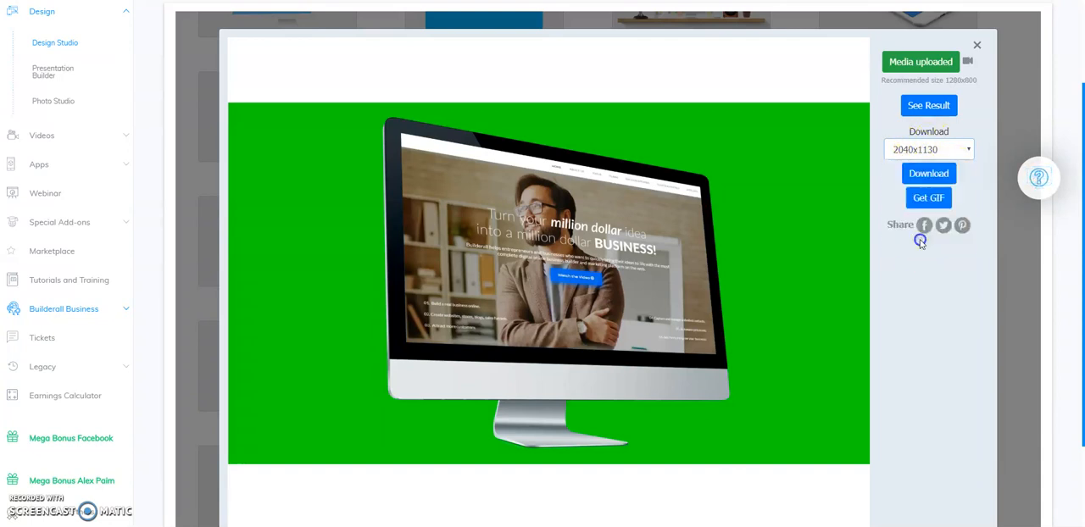
{"action": "left_click", "coordinate": [919, 174]}
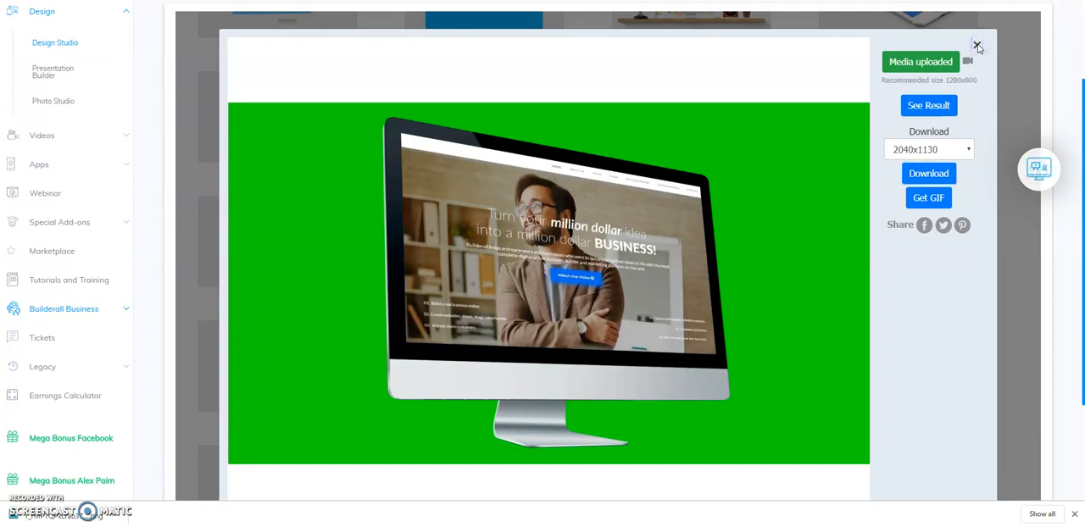
{"action": "left_click", "coordinate": [979, 48]}
Add the downloaded r_rMPTQPxLrau37fM image to the Computer Screen Mockups folder in Photo Studio.
{"action": "left_click", "coordinate": [160, 1]}
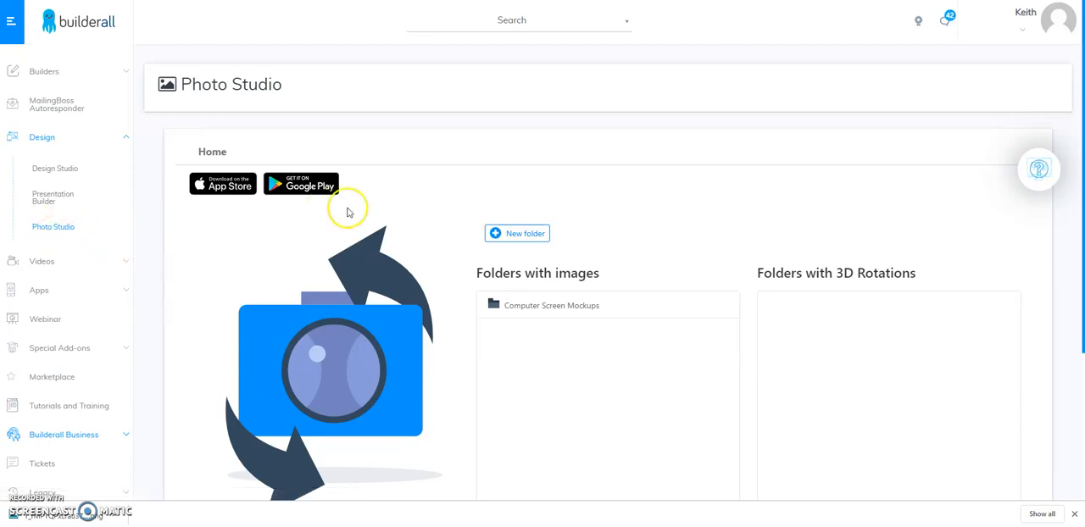
{"action": "left_click", "coordinate": [539, 306]}
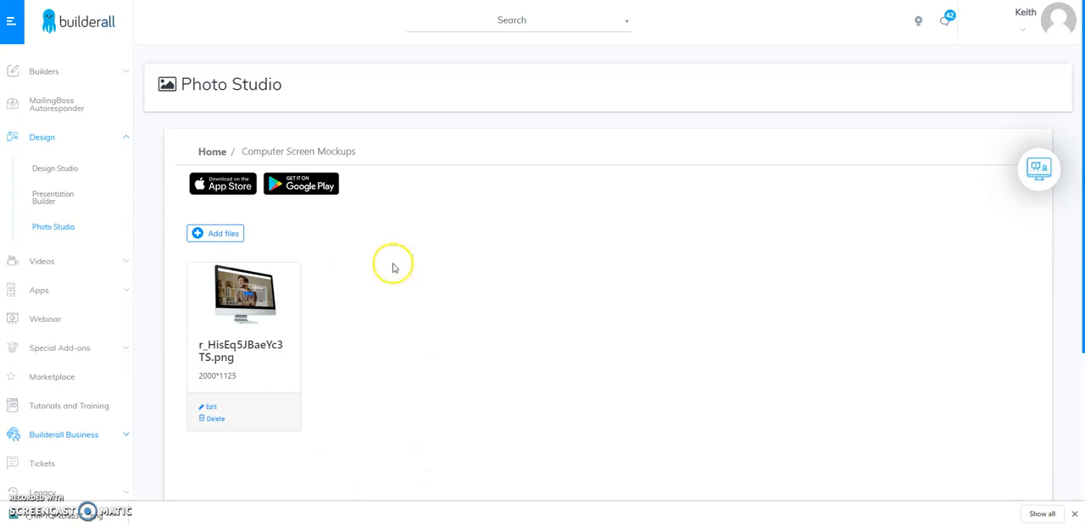
{"action": "left_click", "coordinate": [223, 235]}
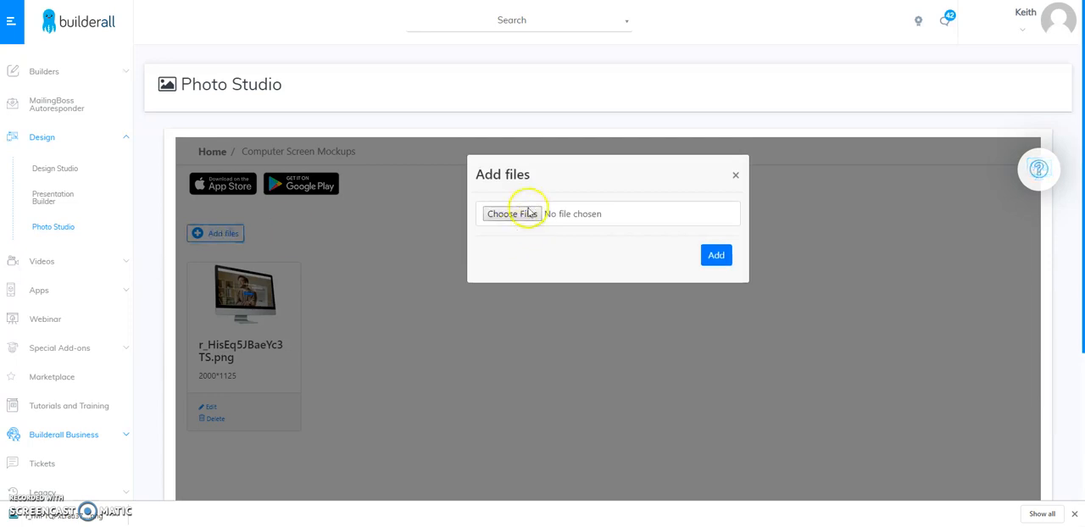
{"action": "left_click", "coordinate": [527, 214]}
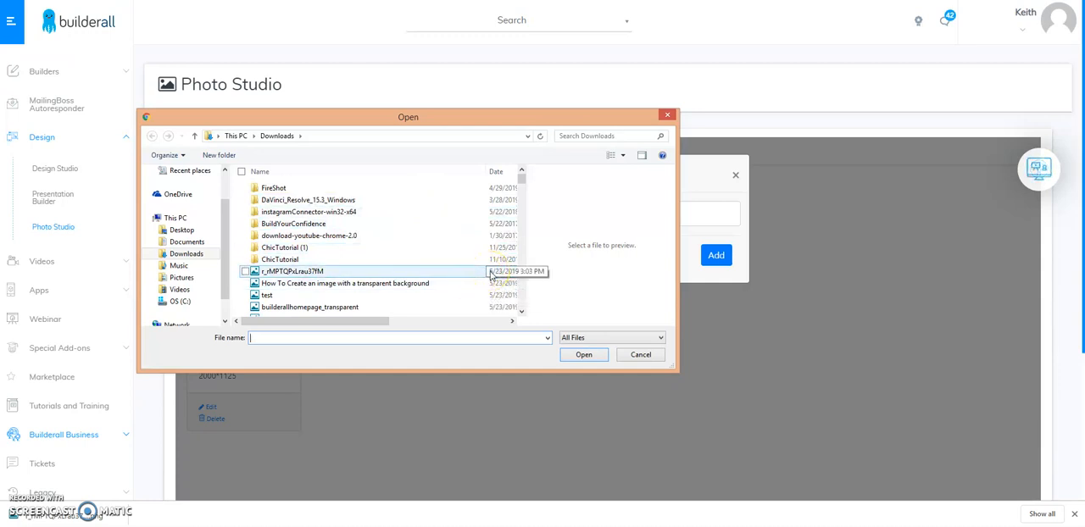
{"action": "left_click", "coordinate": [307, 271]}
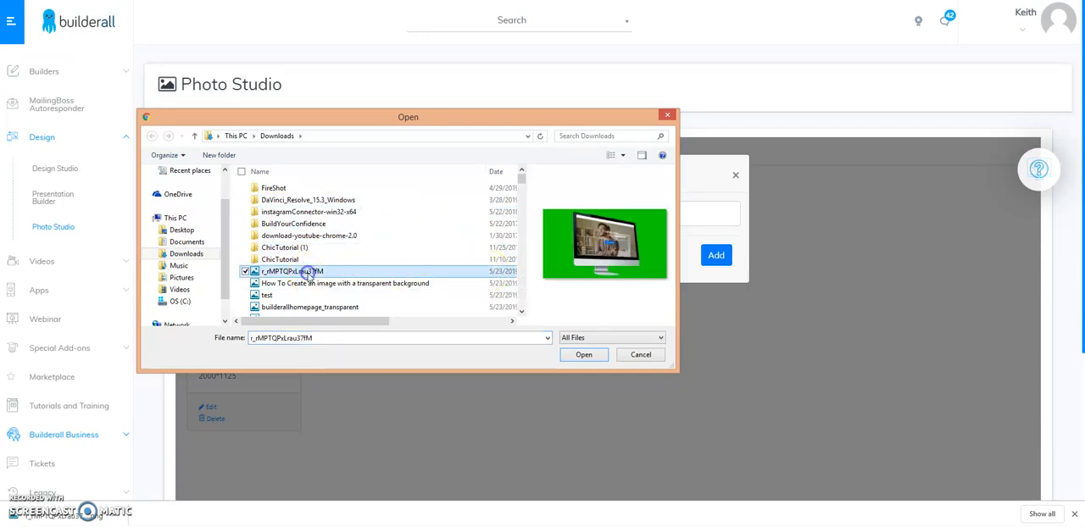
{"action": "left_click", "coordinate": [584, 355]}
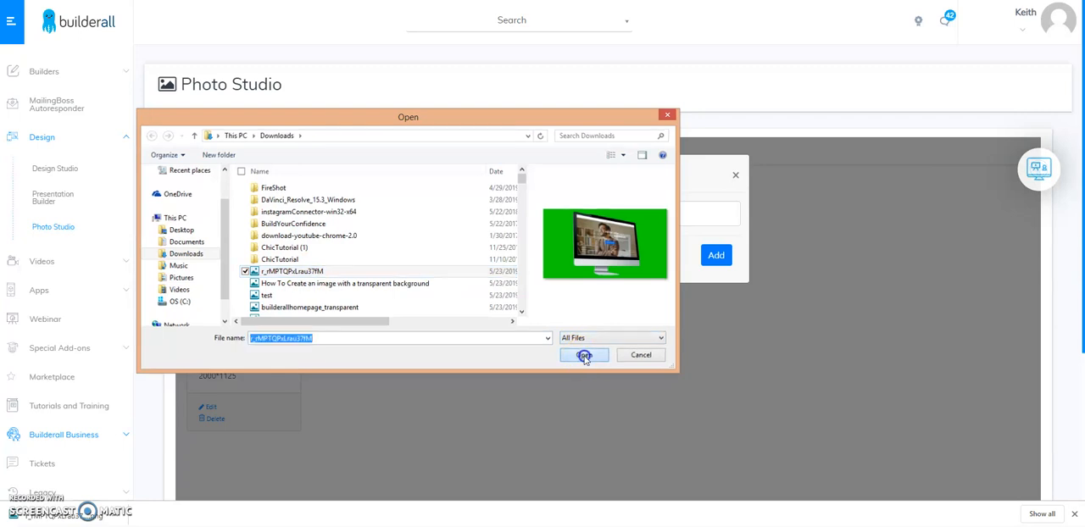
{"action": "left_click", "coordinate": [716, 255]}
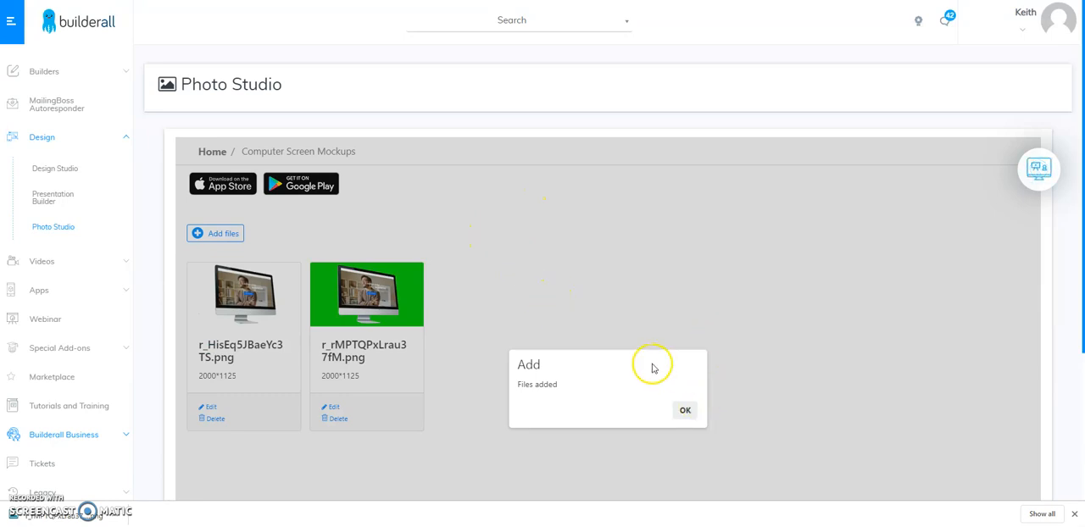
{"action": "left_click", "coordinate": [685, 410]}
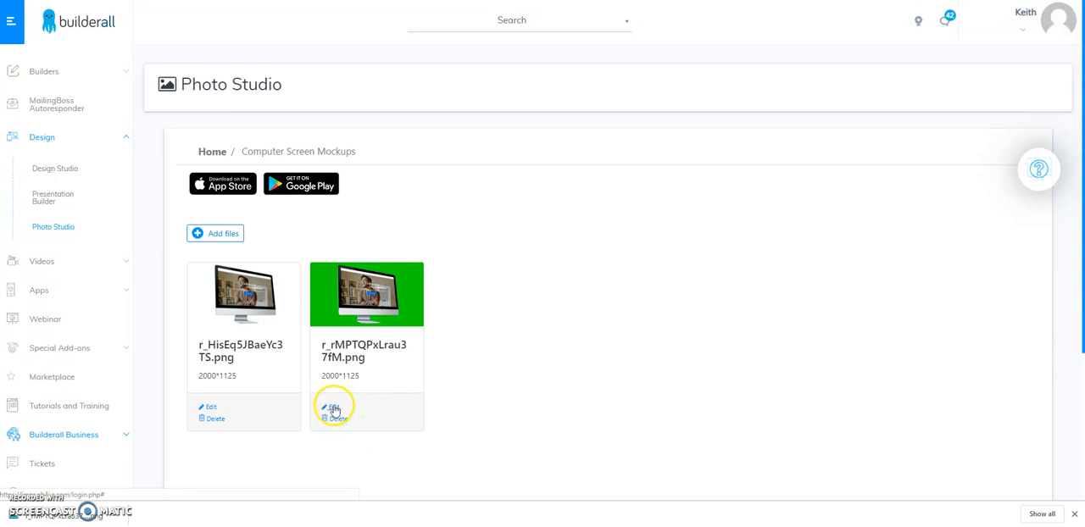
Edit the green-screen mockup image and replace its green background with transparency.
{"action": "left_click", "coordinate": [334, 409]}
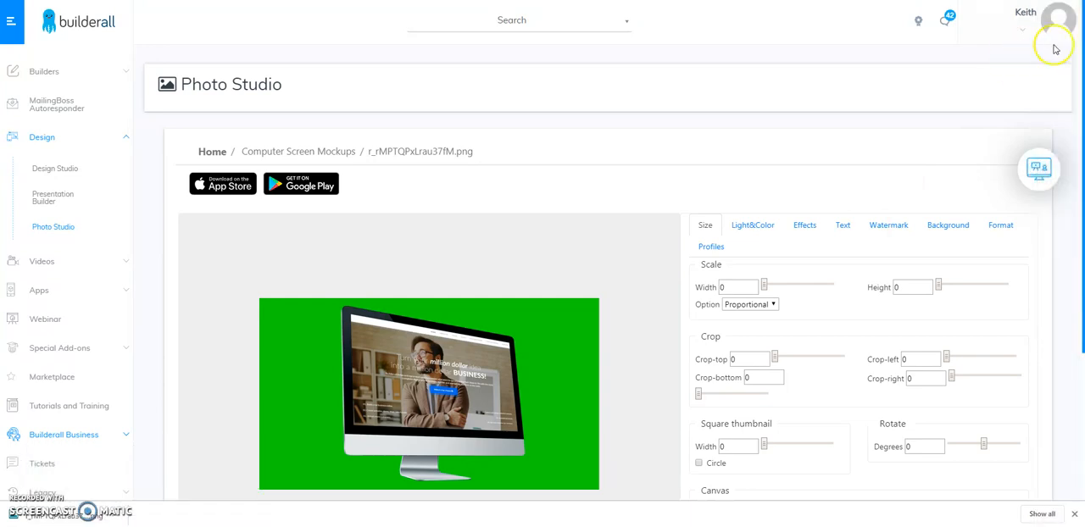
{"action": "left_click_drag", "start_coordinate": [1081, 57], "coordinate": [1078, 163]}
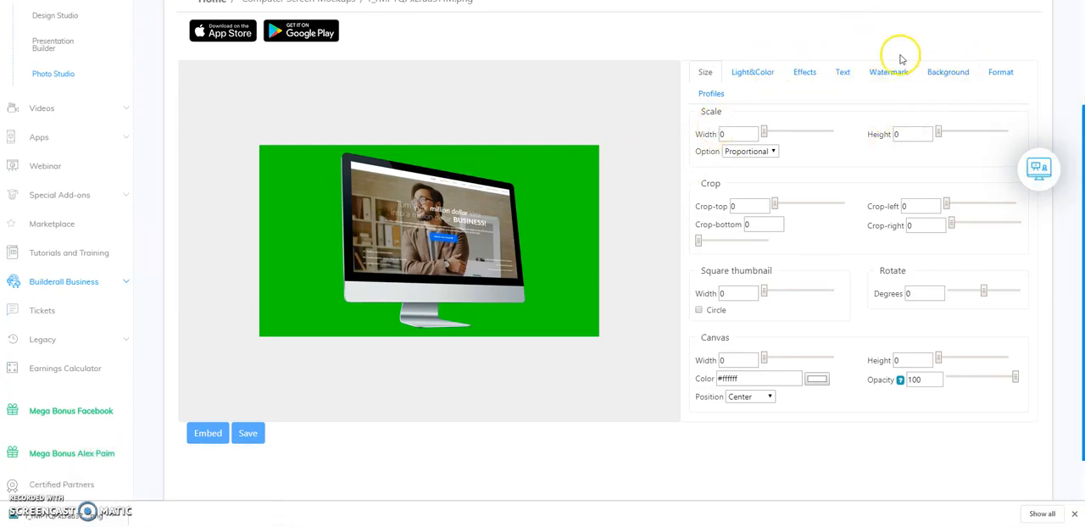
{"action": "left_click", "coordinate": [955, 74]}
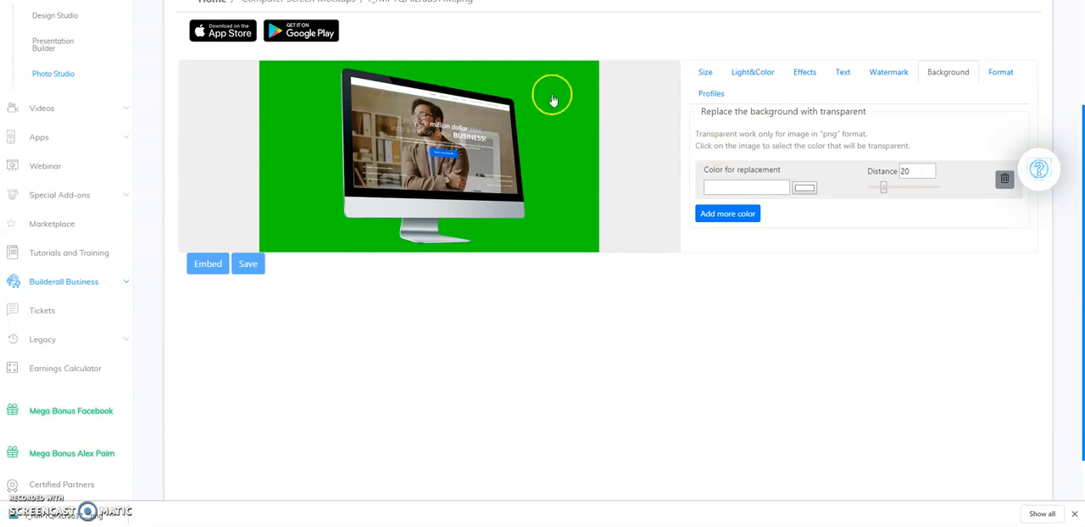
{"action": "left_click", "coordinate": [558, 128]}
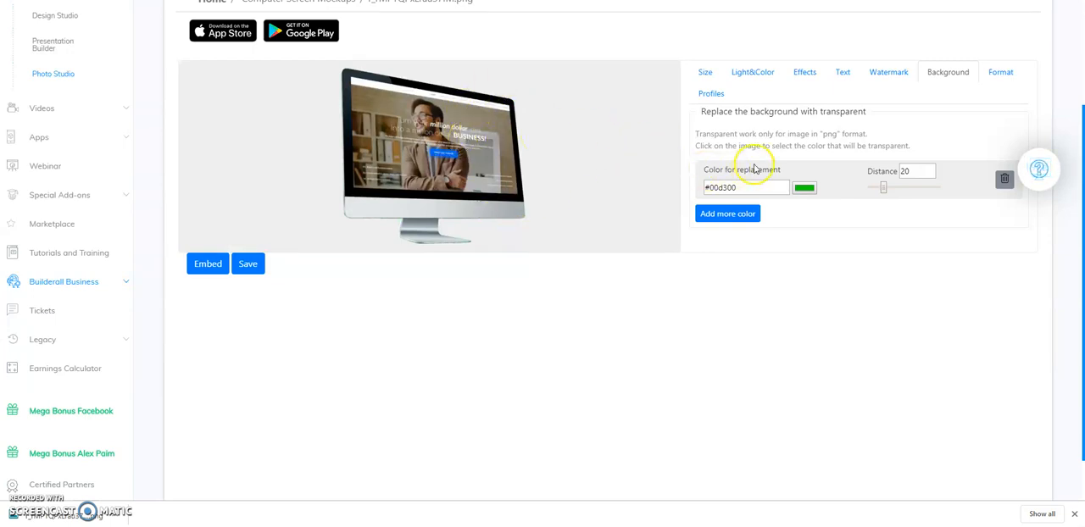
Save the transparent image, generate its embed links, and open the direct URL.
{"action": "left_click", "coordinate": [249, 266]}
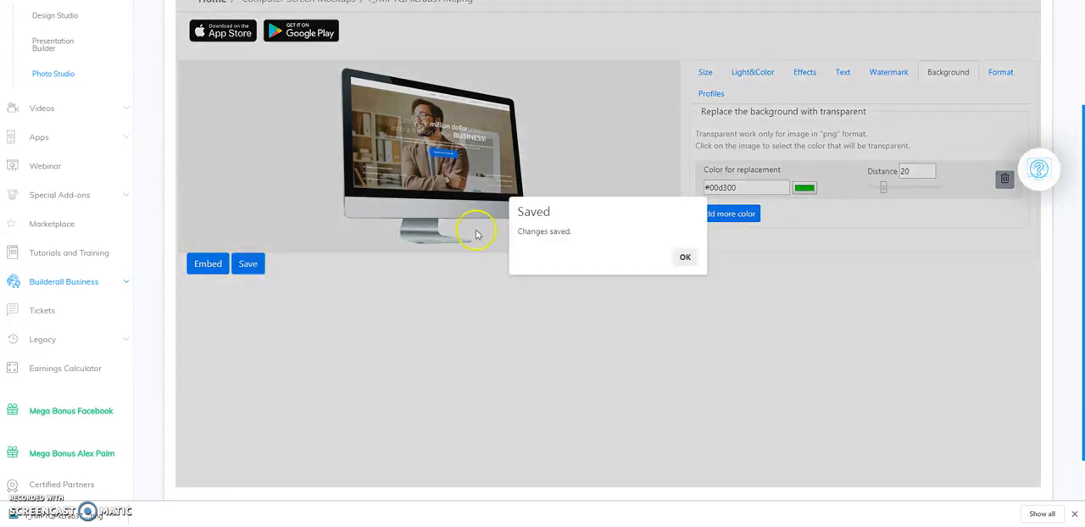
{"action": "left_click", "coordinate": [683, 258]}
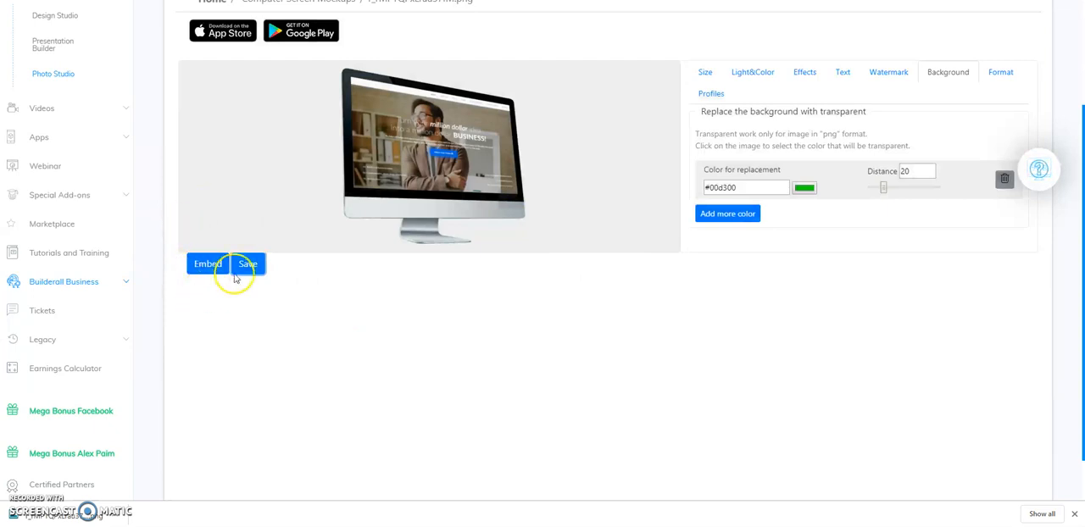
{"action": "left_click", "coordinate": [207, 265]}
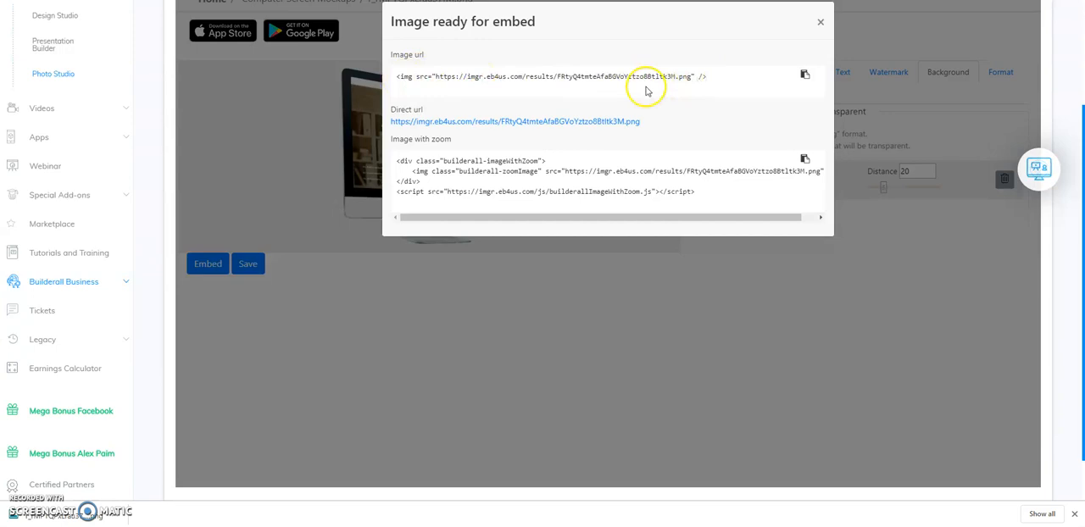
{"action": "left_click", "coordinate": [475, 122]}
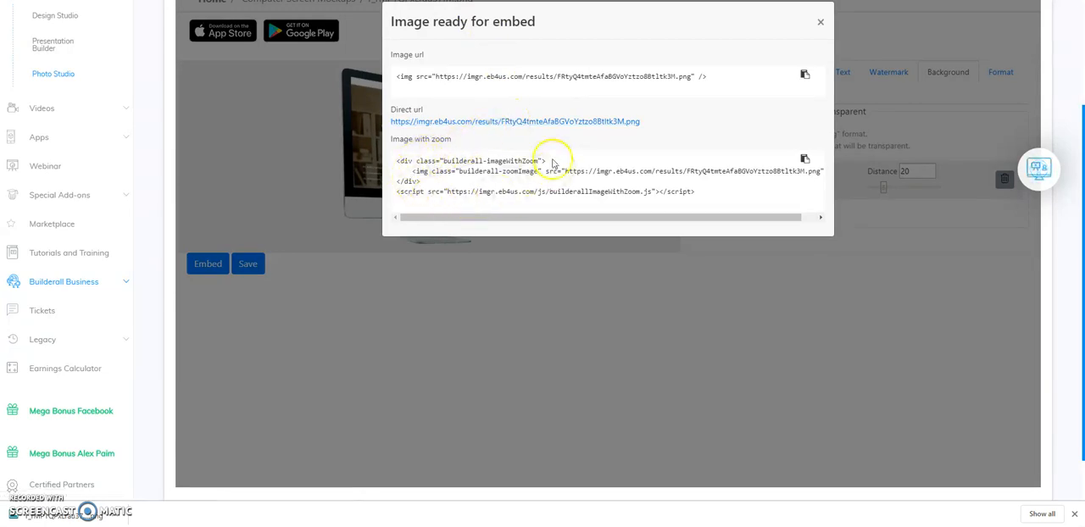
Save the transparent mockup as a PNG in the Downloads folder, close its tab, and switch to the Builderall page editor.
{"action": "left_click", "coordinate": [492, 165]}
{"action": "left_click", "coordinate": [441, 0]}
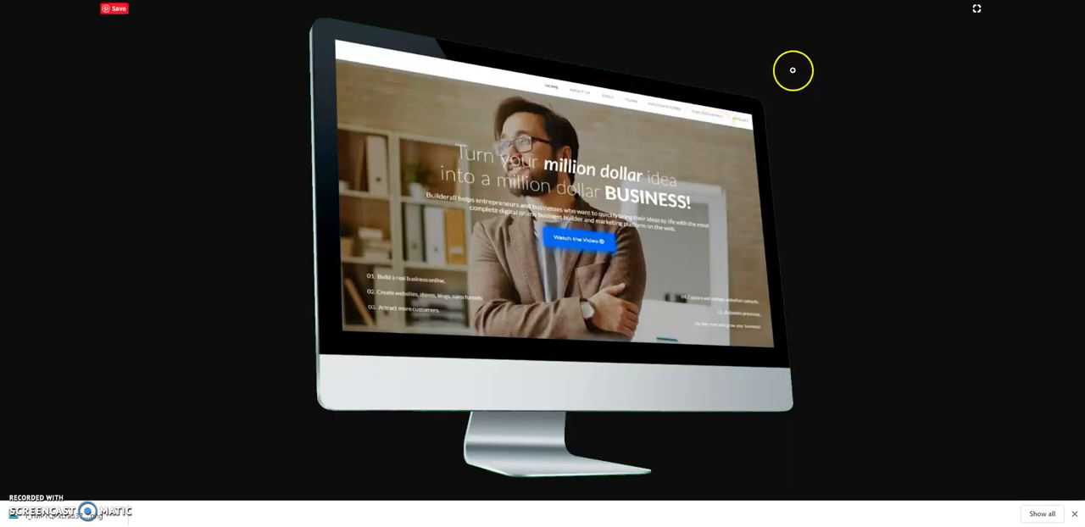
{"action": "right_click", "coordinate": [792, 70]}
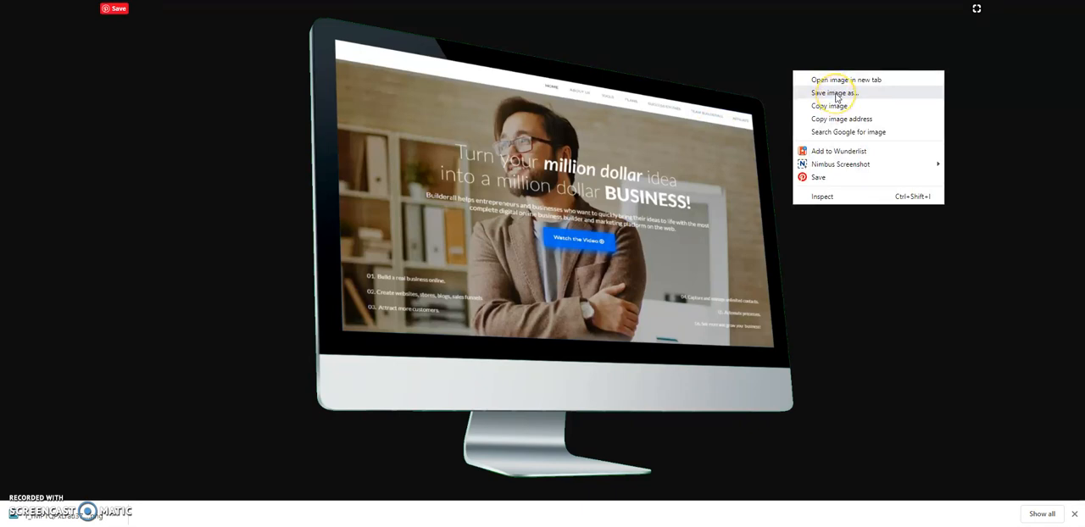
{"action": "left_click", "coordinate": [835, 94]}
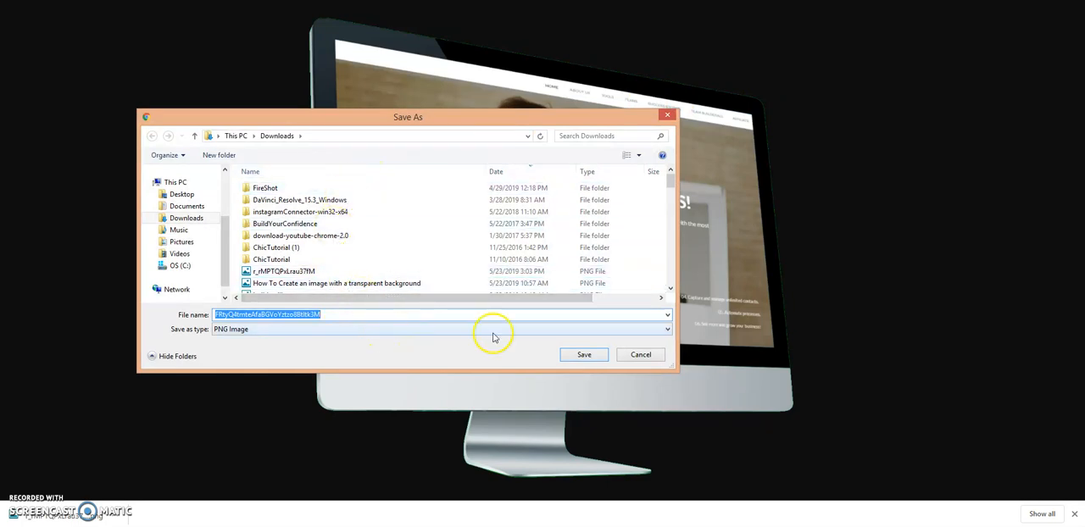
{"action": "left_click", "coordinate": [579, 355]}
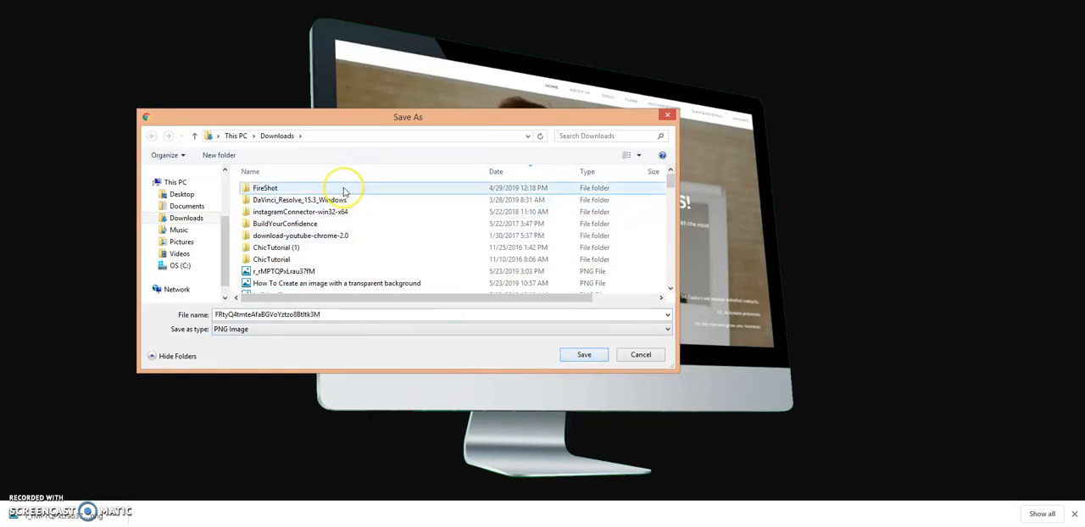
{"action": "left_click", "coordinate": [570, 356]}
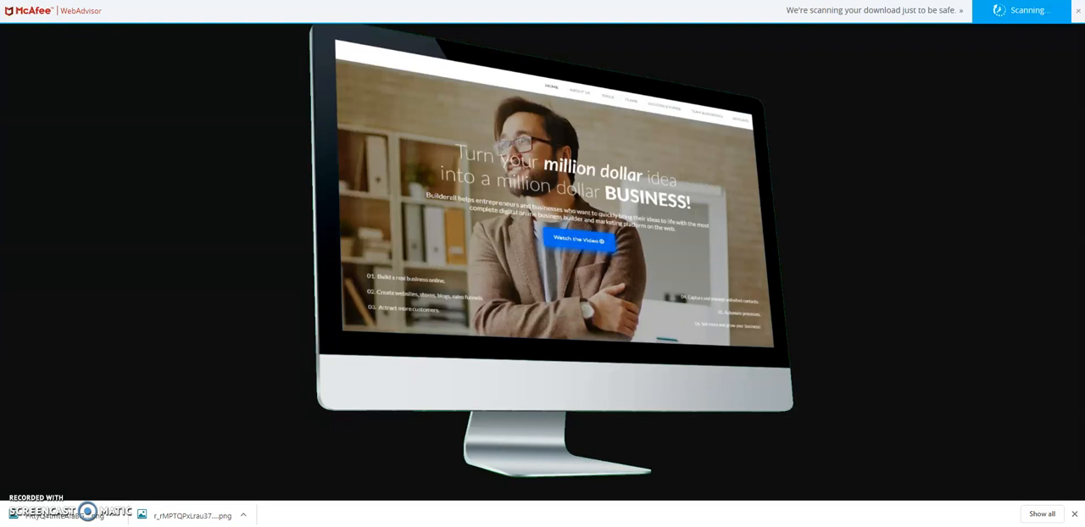
{"action": "key", "text": "ctrl+w"}
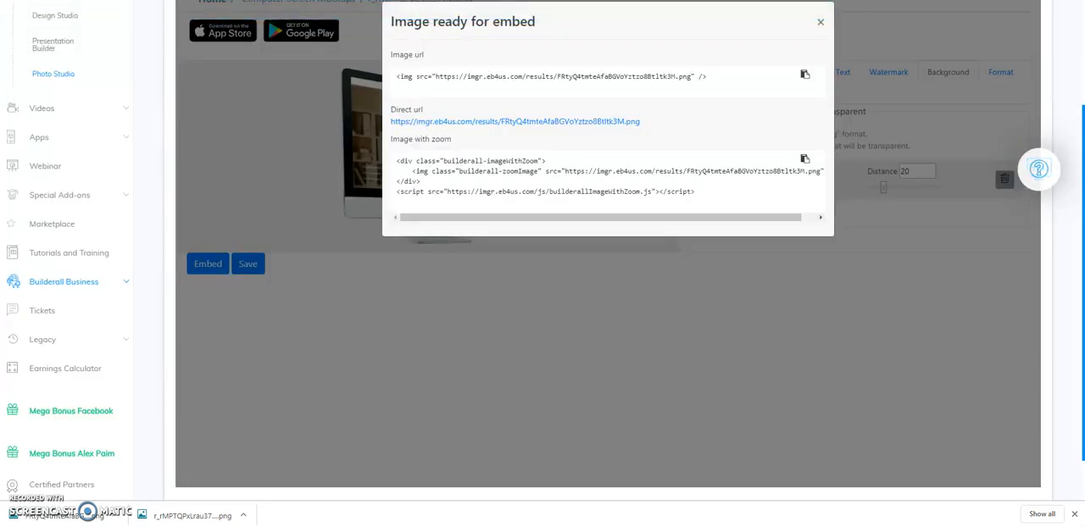
{"action": "key", "text": "ctrl+Tab"}
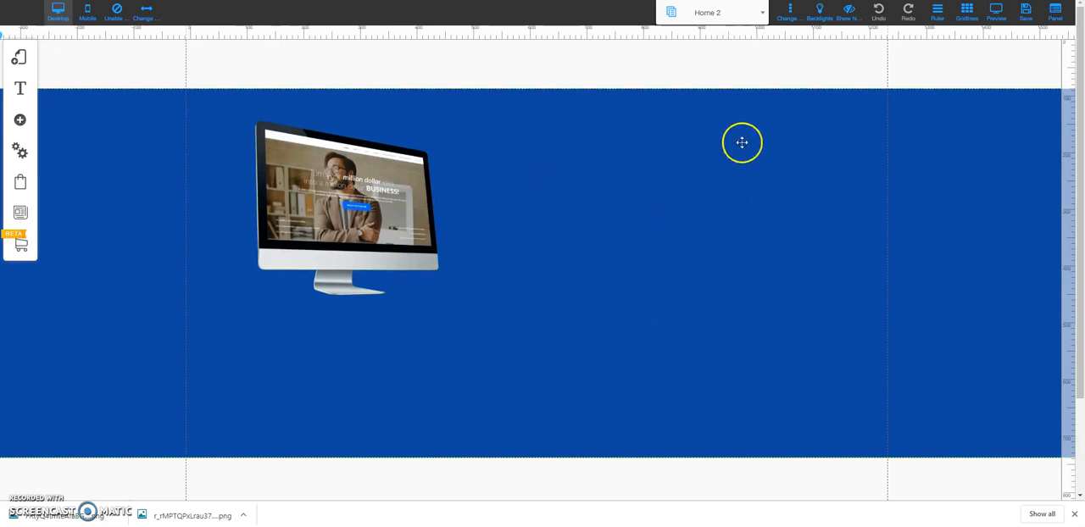
{"action": "left_click", "coordinate": [26, 121]}
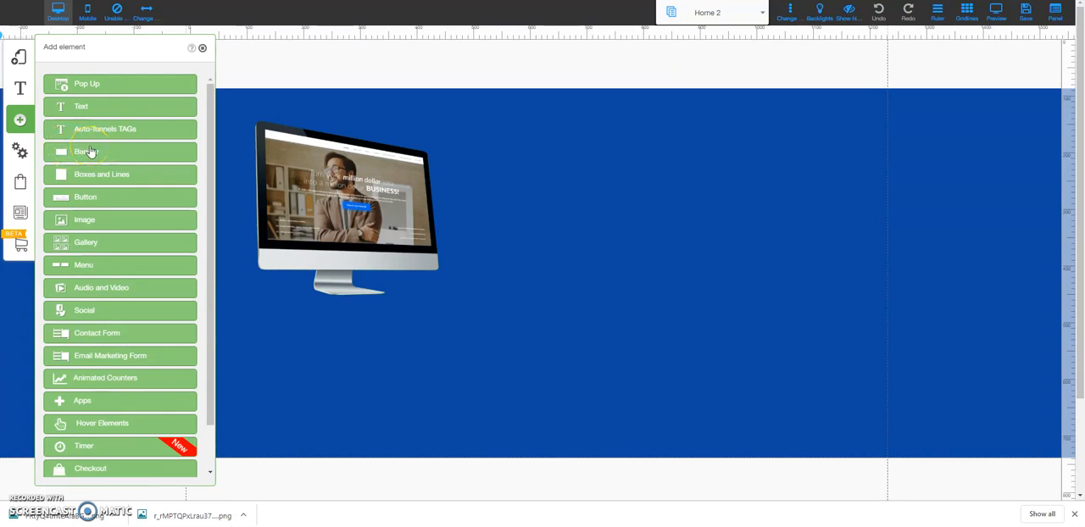
{"action": "left_click", "coordinate": [369, 52]}
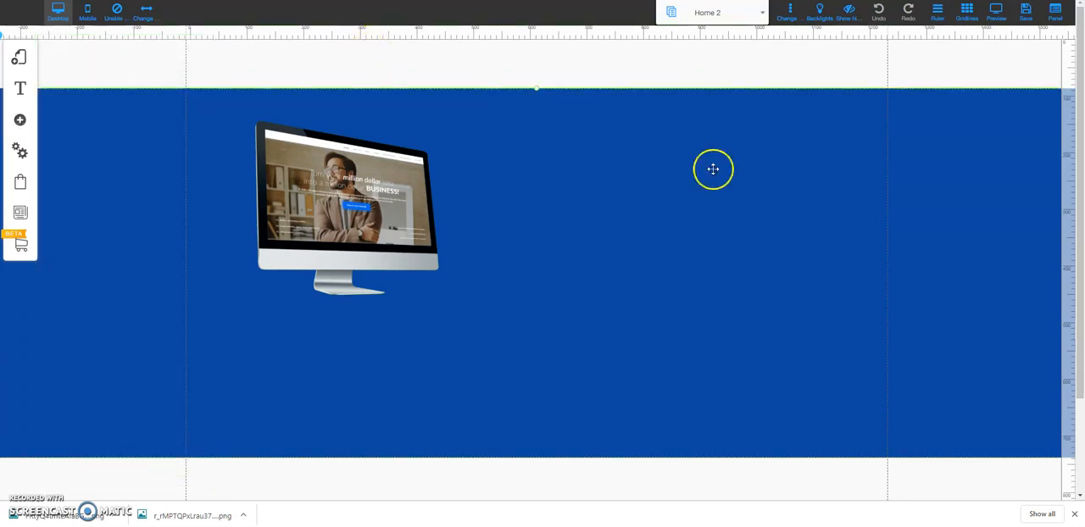
{"action": "left_click", "coordinate": [656, 196]}
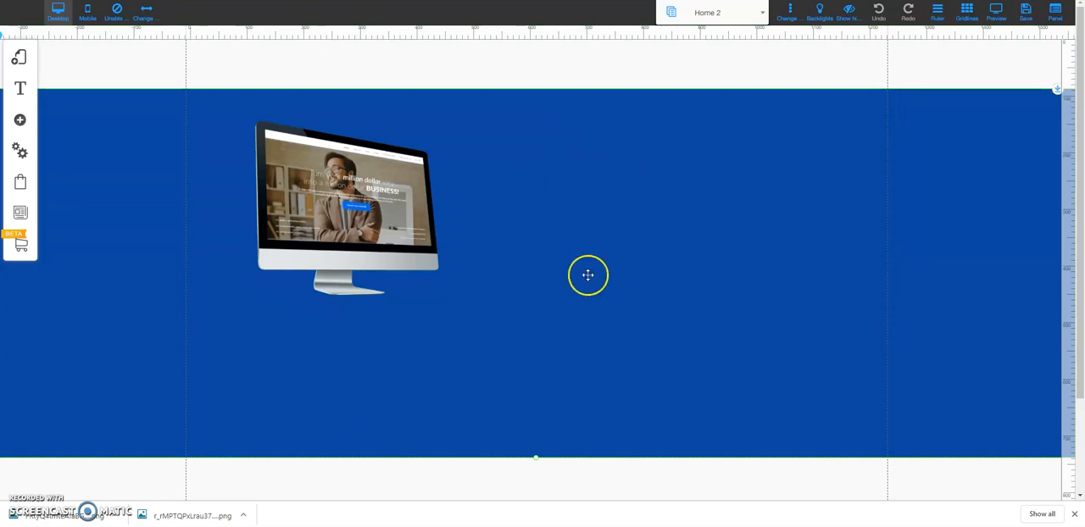
Add a standard Image element to the blue banner and move it beside the existing mockup, at about X 584, Y 35.
{"action": "left_click", "coordinate": [20, 120]}
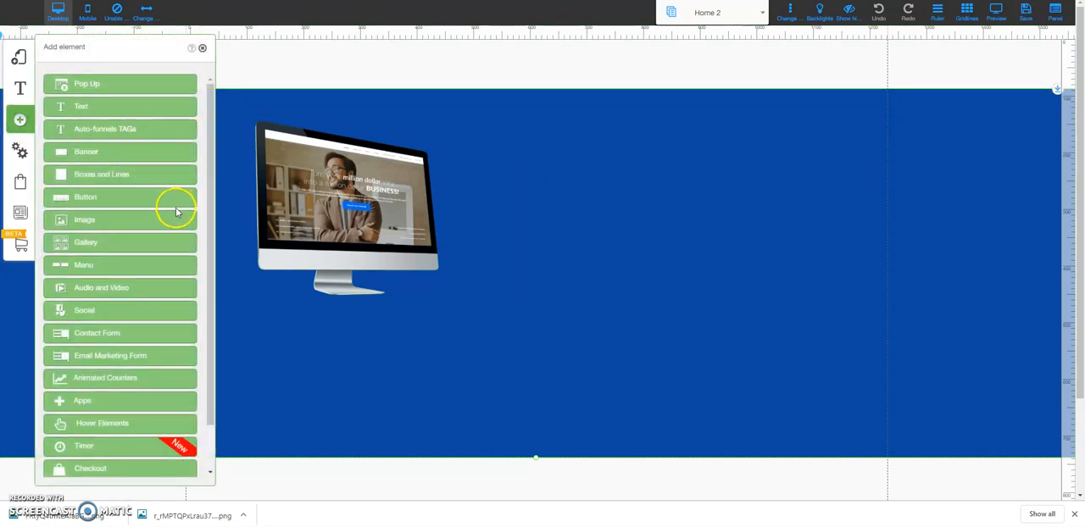
{"action": "left_click", "coordinate": [109, 220]}
{"action": "left_click", "coordinate": [132, 129]}
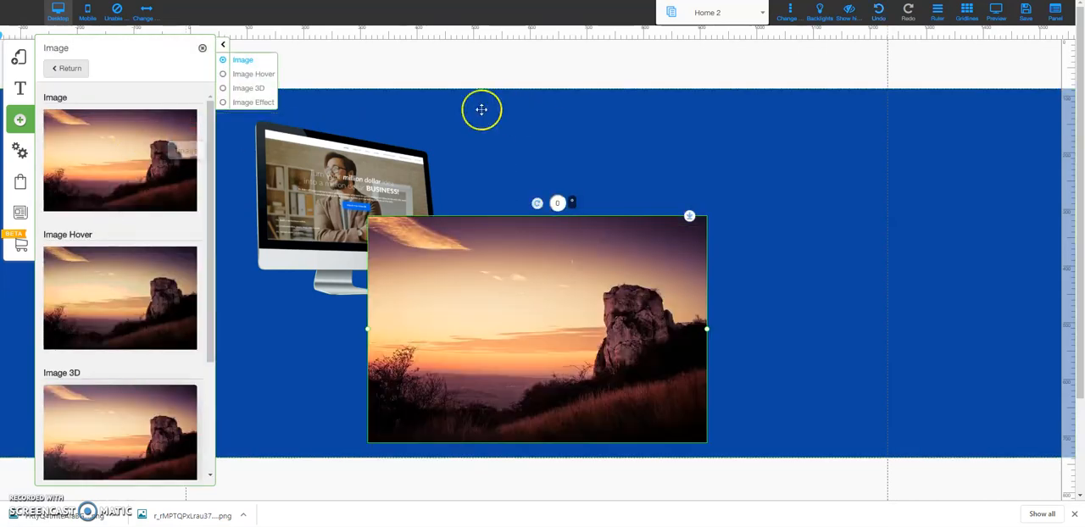
{"action": "left_click", "coordinate": [569, 135]}
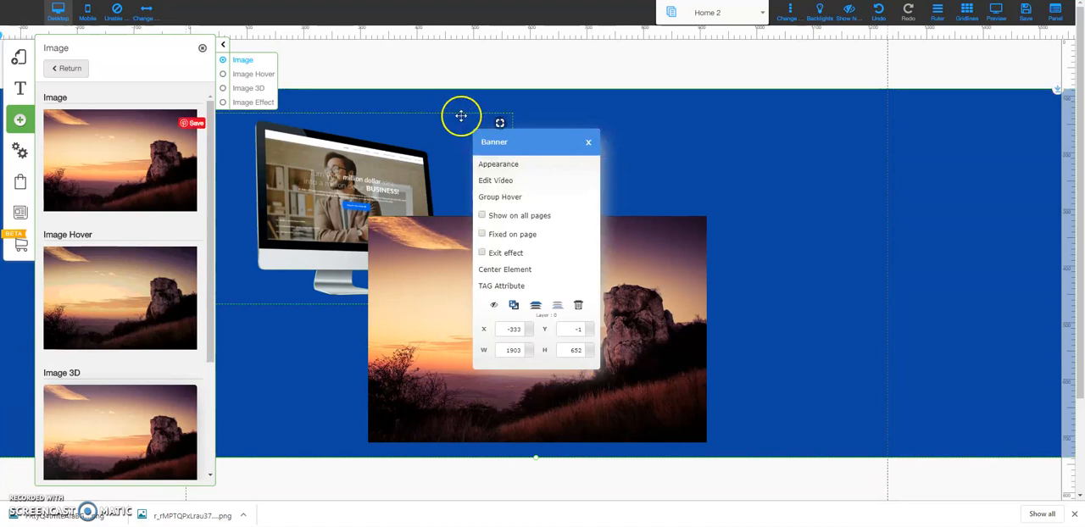
{"action": "left_click", "coordinate": [450, 83]}
{"action": "left_click_drag", "start_coordinate": [617, 289], "coordinate": [741, 199]}
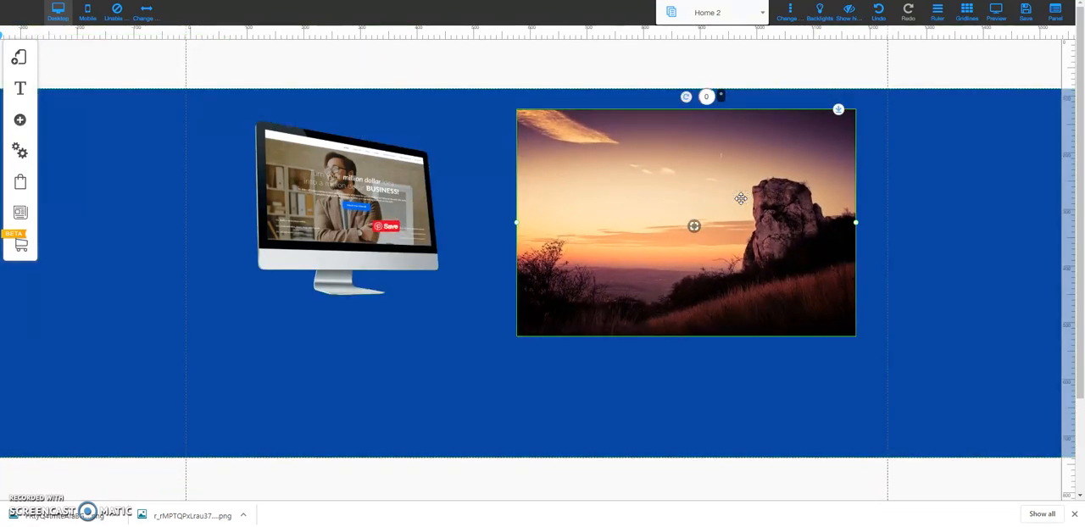
Replace the landscape placeholder image with the uploaded FRtyQ4tmteAfaBGVoYztzo8Btltk3M PNG from Downloads and deselect it.
{"action": "left_click", "coordinate": [675, 188]}
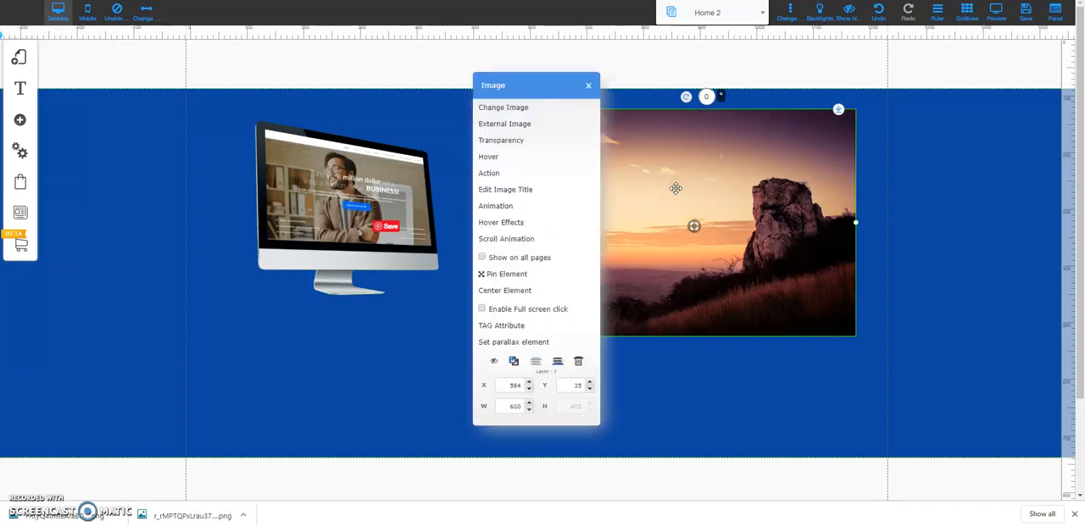
{"action": "left_click", "coordinate": [508, 109]}
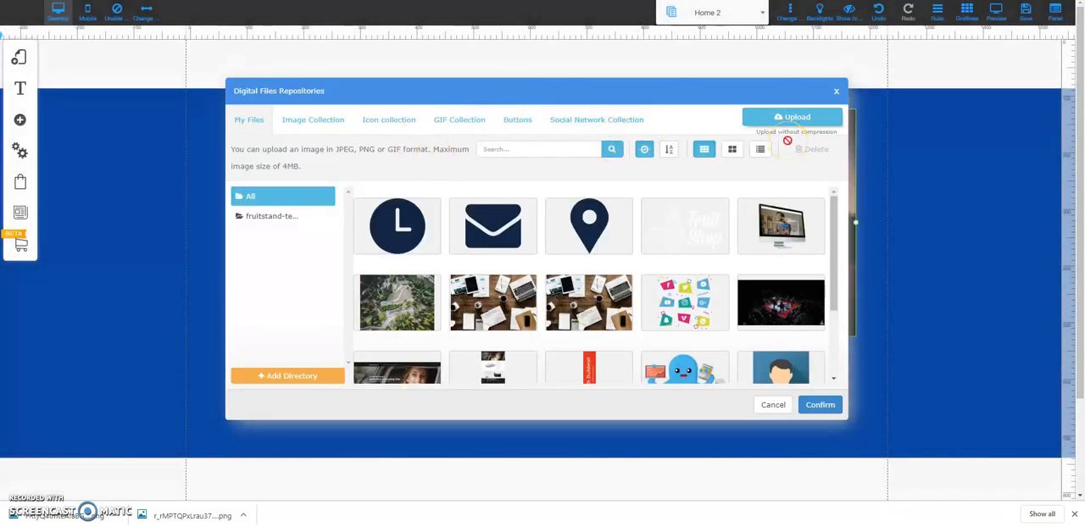
{"action": "left_click", "coordinate": [776, 116]}
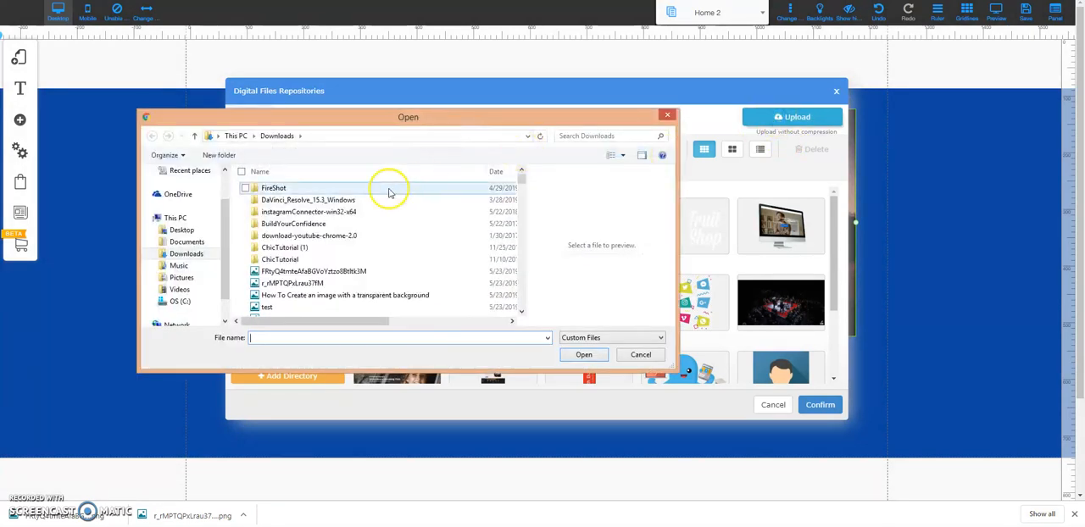
{"action": "left_click", "coordinate": [321, 272]}
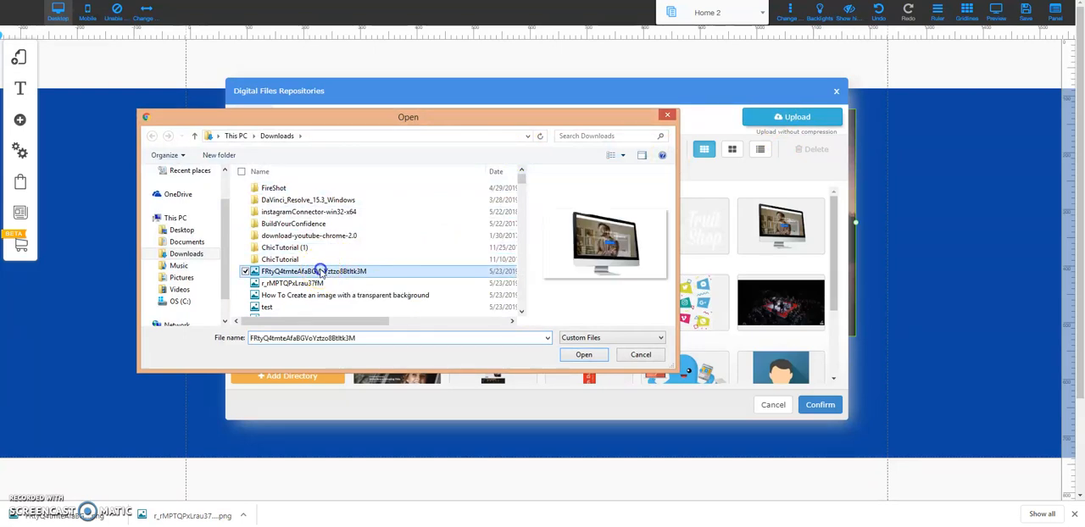
{"action": "left_click", "coordinate": [581, 356]}
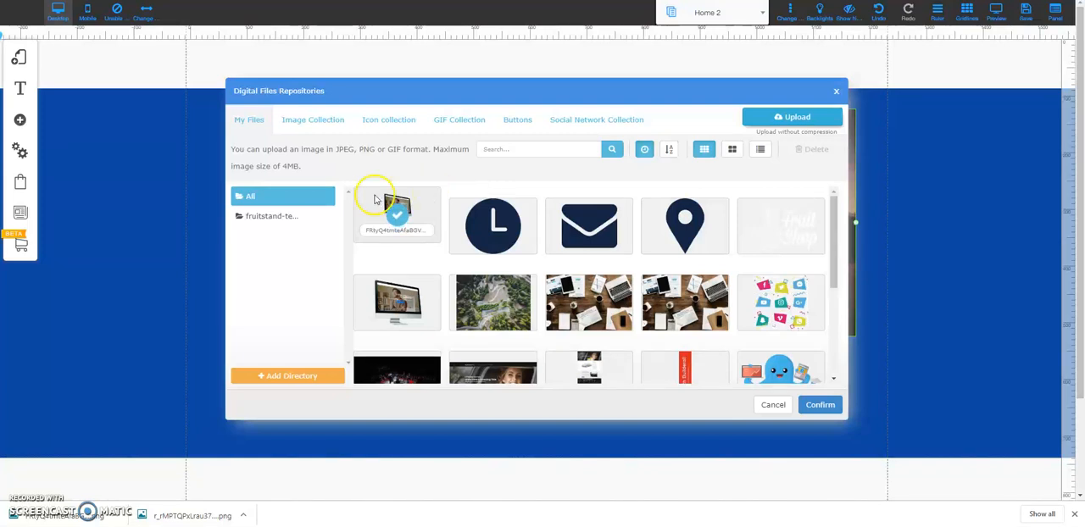
{"action": "mouse_move", "coordinate": [441, 206]}
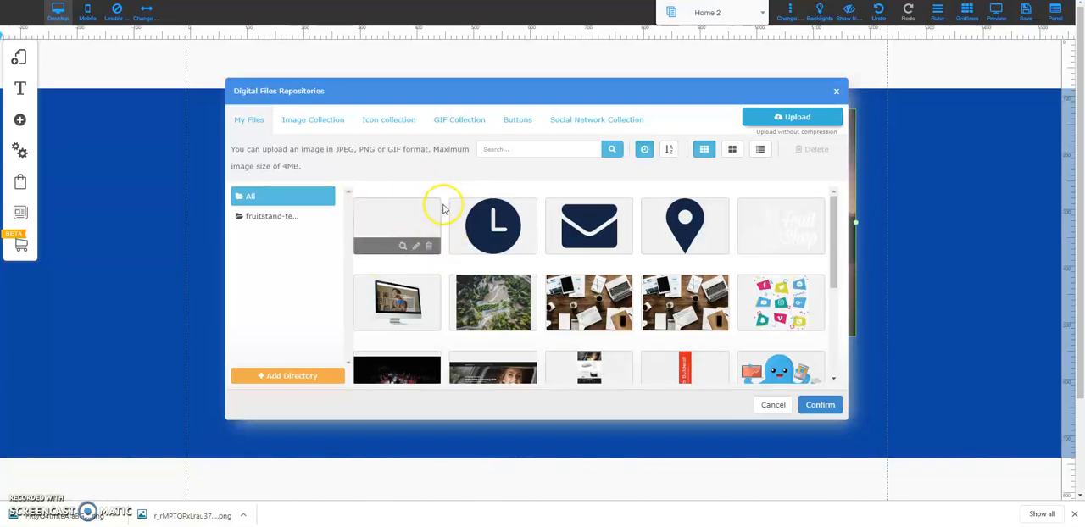
{"action": "left_click", "coordinate": [425, 210]}
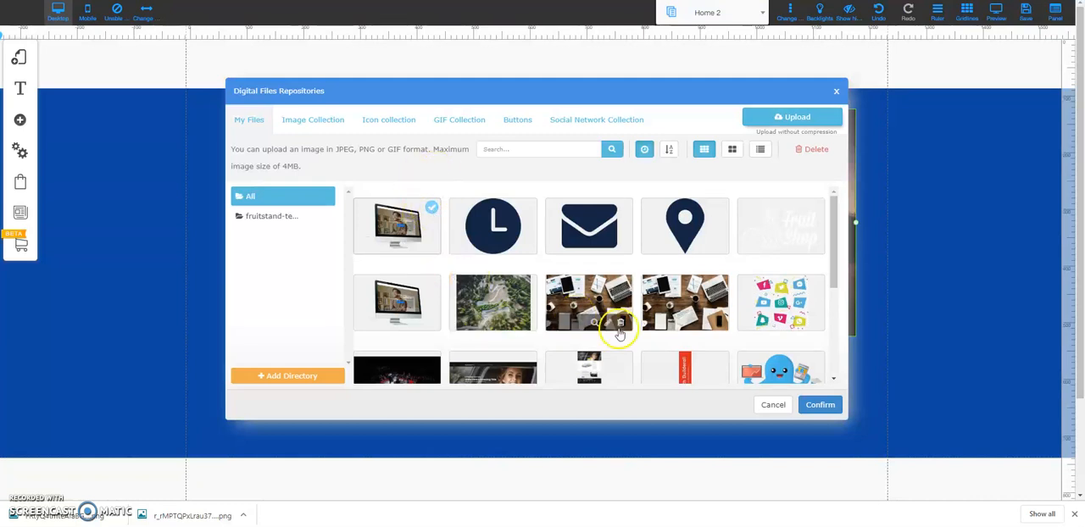
{"action": "left_click", "coordinate": [820, 403]}
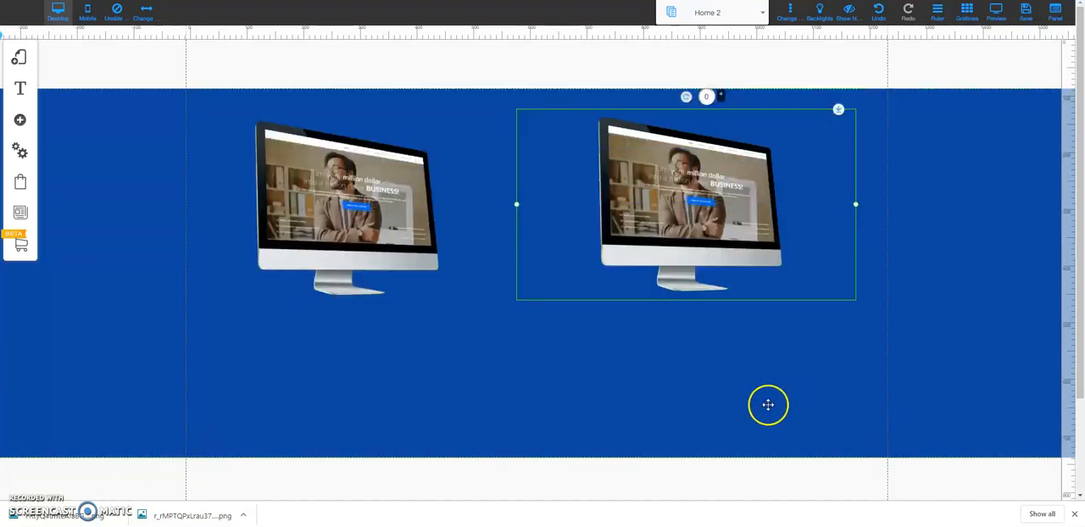
{"action": "left_click", "coordinate": [679, 345]}
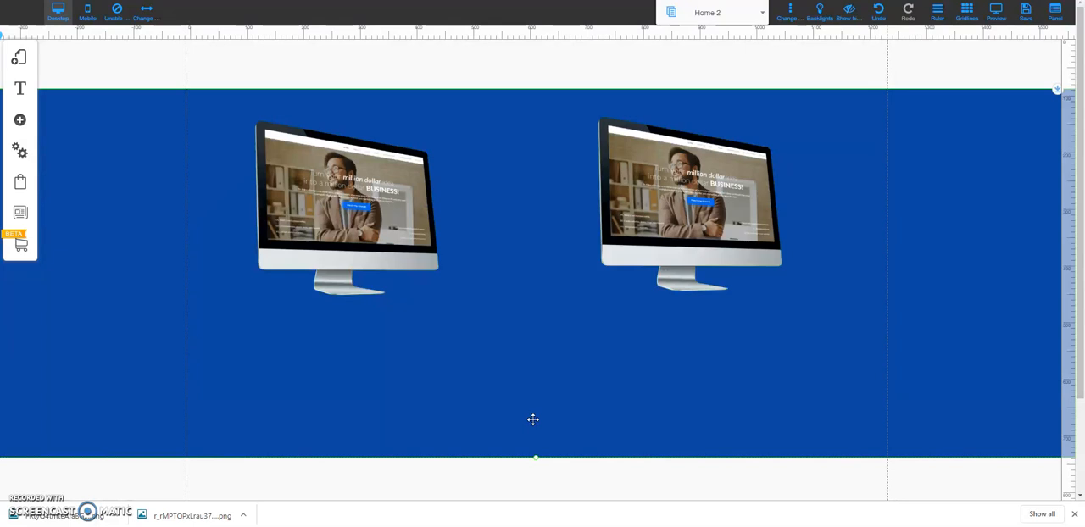
{"action": "mouse_move", "coordinate": [1068, 244]}
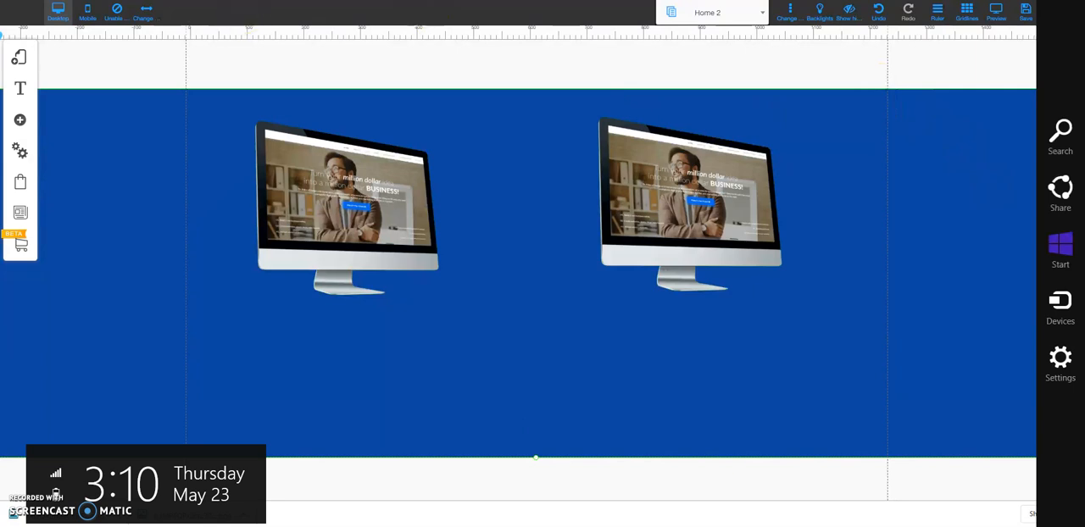